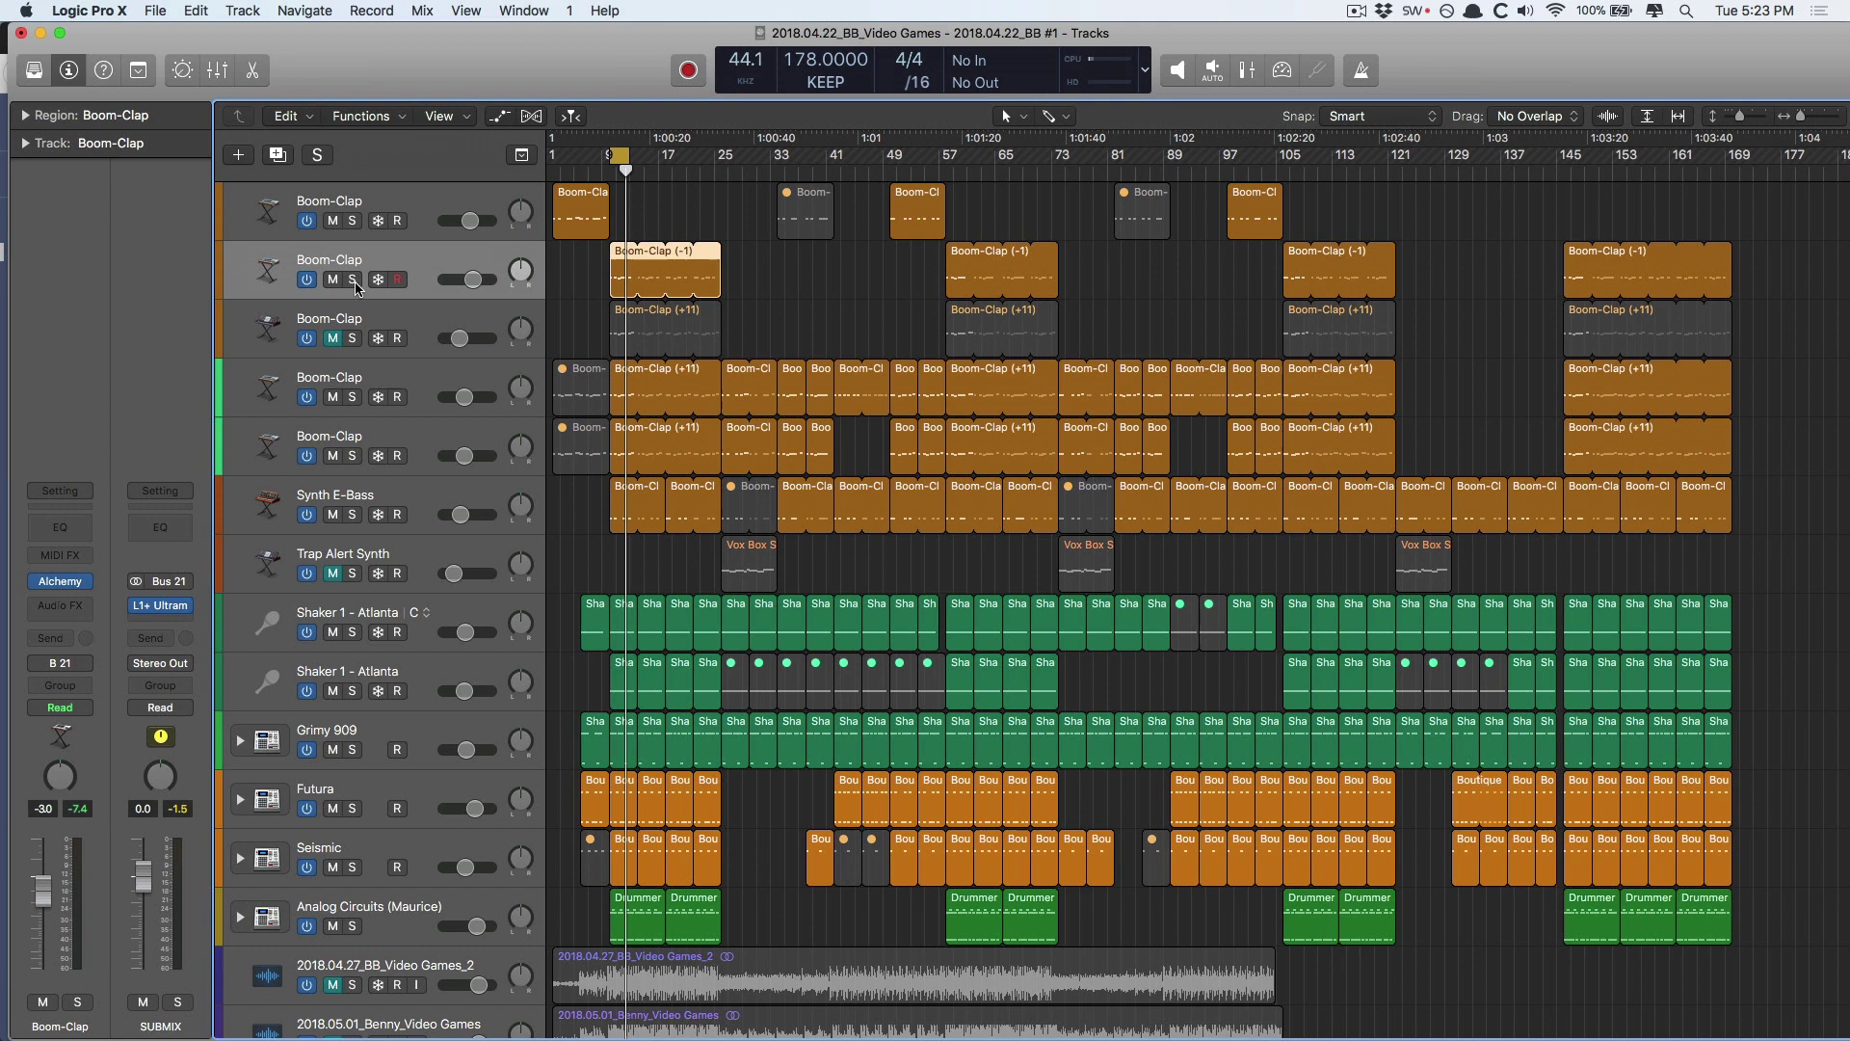
- Solo the second Boom-Clap track, zoom in on its selected region, and play it back
{"action": "left_click", "coordinate": [354, 280]}
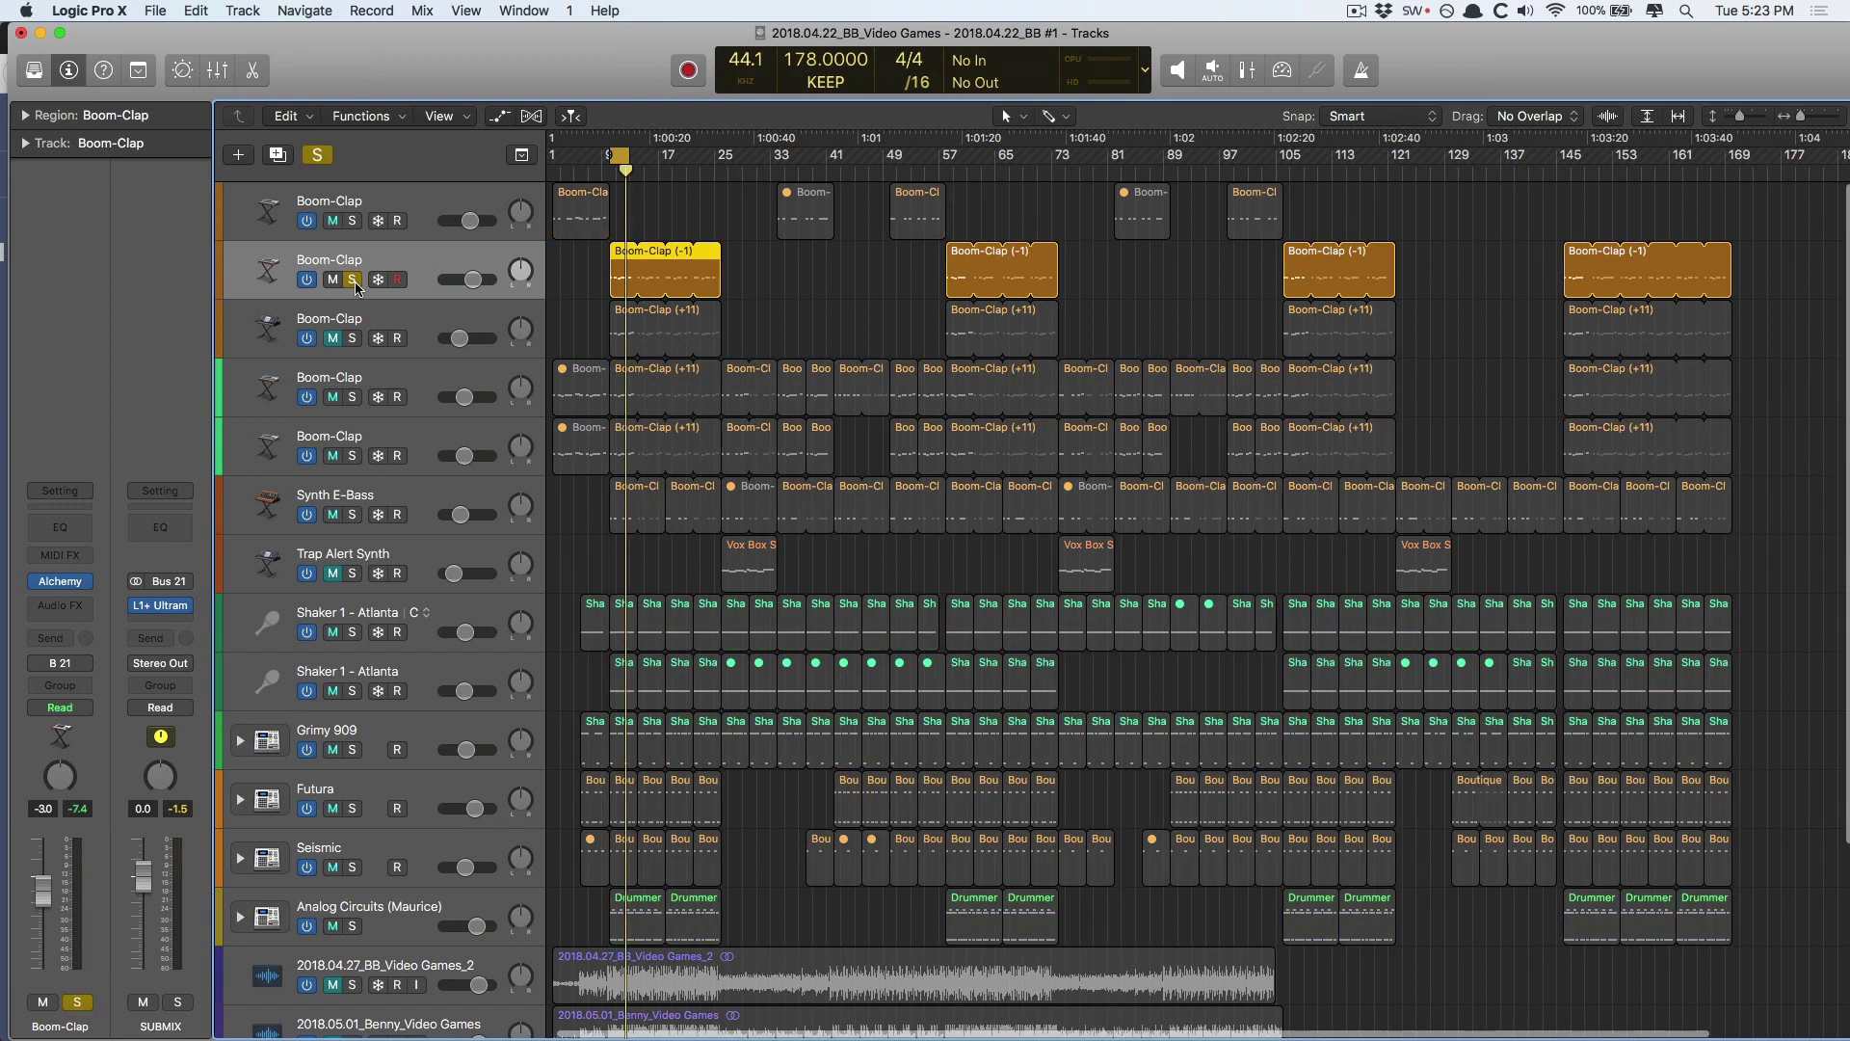
{"action": "key", "text": "z"}
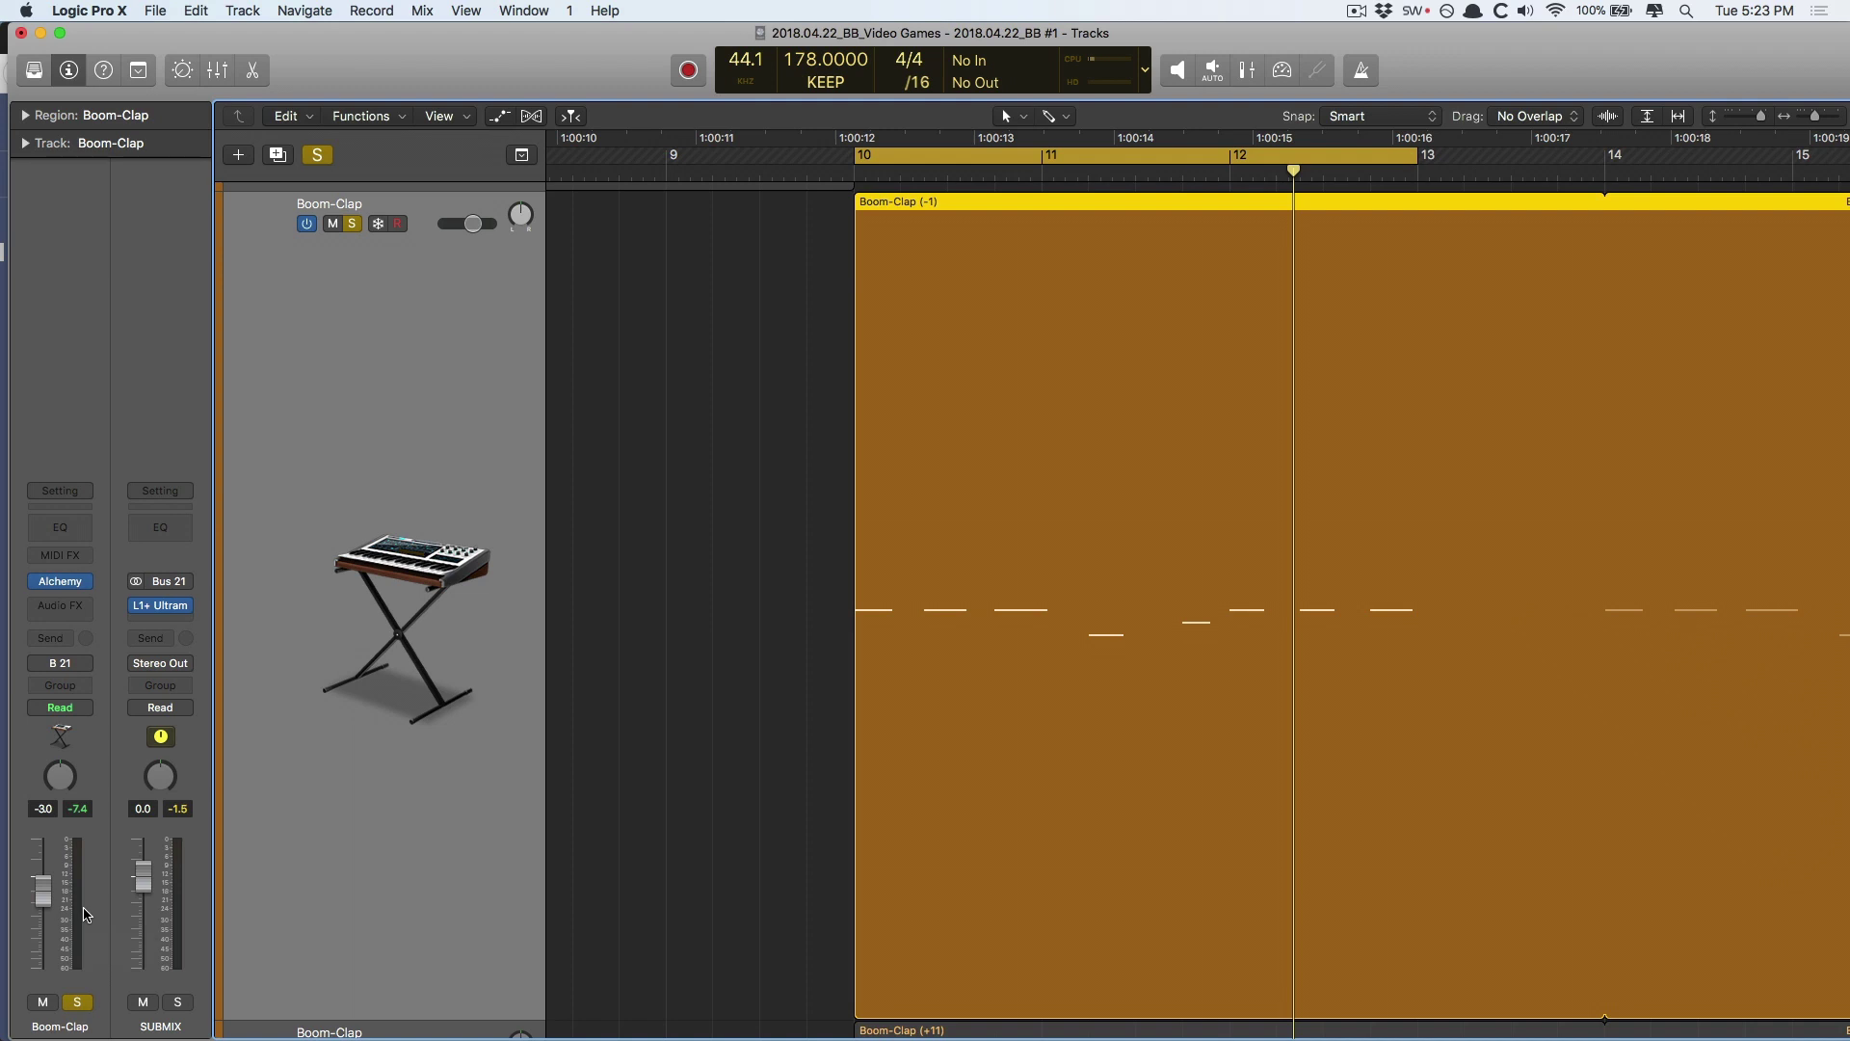
{"action": "key", "text": "space"}
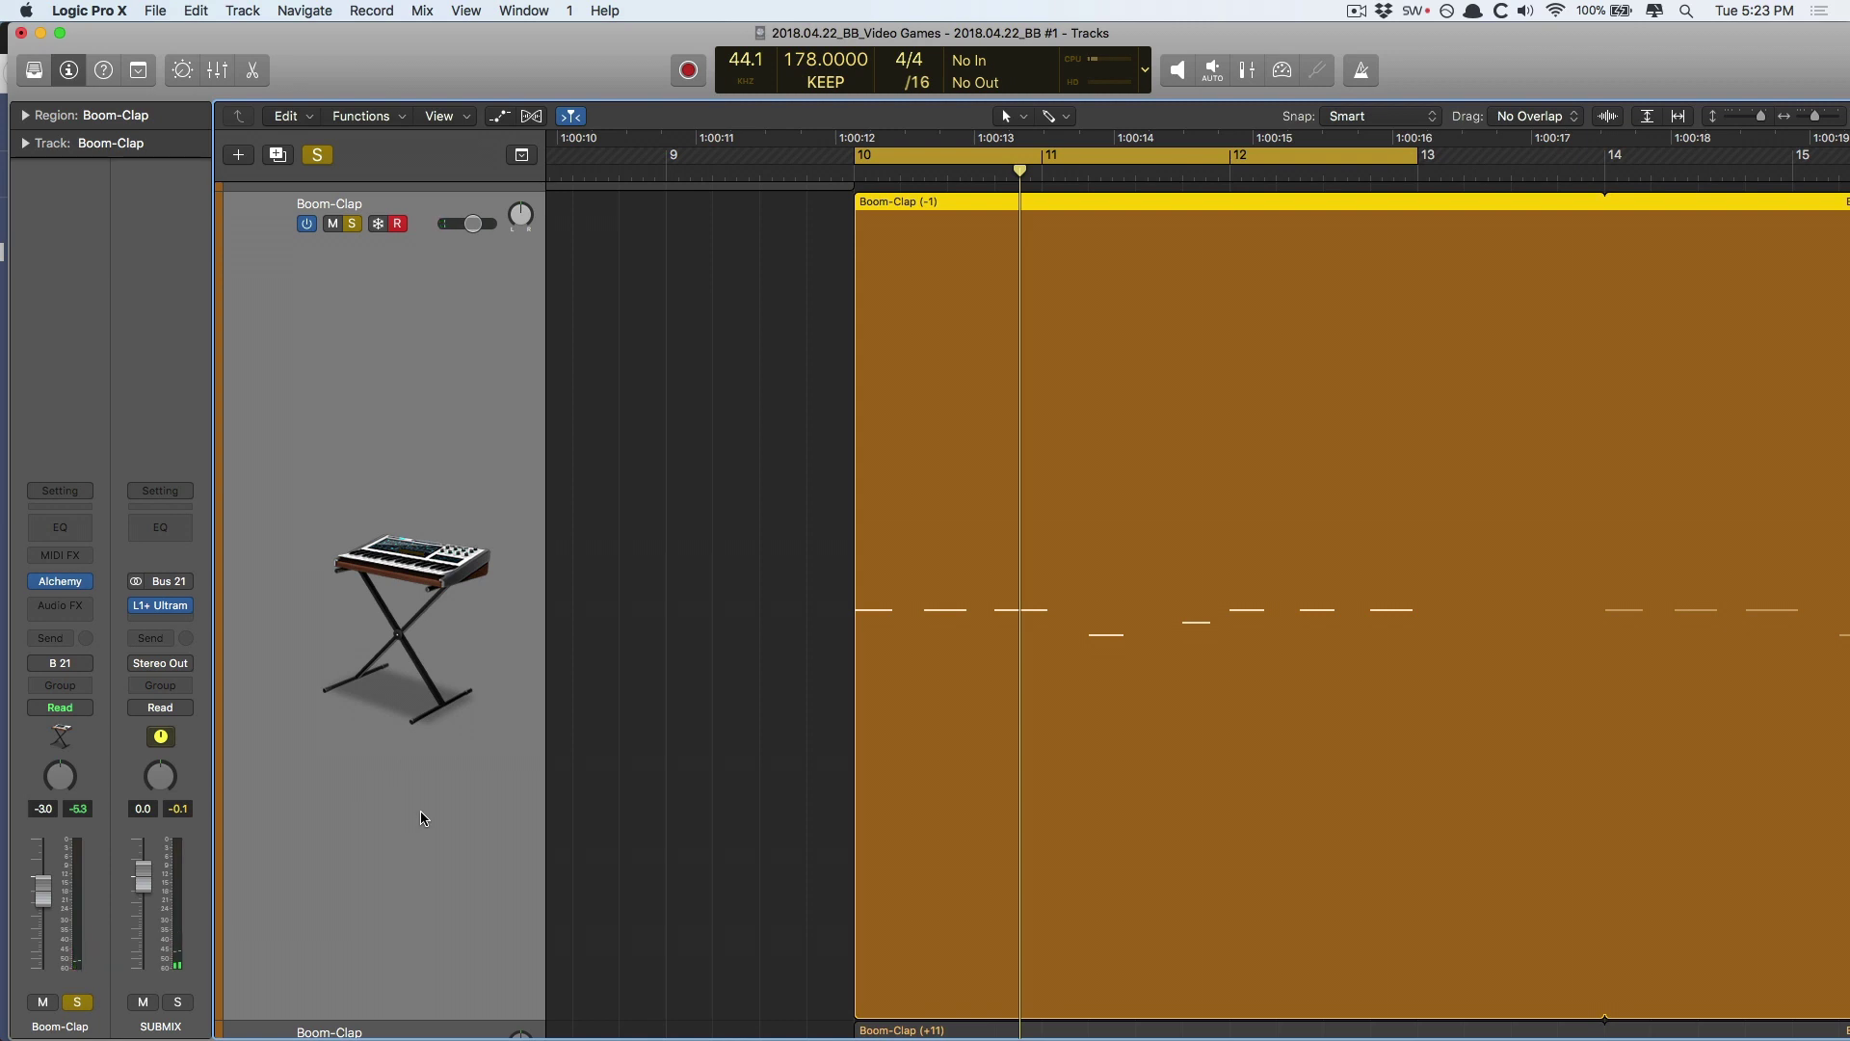
- Try the Boom-Clap channel's balance knob at settings on both sides and reset it to centre
{"action": "left_click_drag", "start_coordinate": [59, 778], "coordinate": [71, 680]}
{"action": "left_click", "coordinate": [61, 780], "text": "alt"}
{"action": "mouse_move", "coordinate": [61, 782]}
{"action": "left_mouse_down"}
{"action": "mouse_move", "coordinate": [61, 814]}
{"action": "mouse_move", "coordinate": [59, 788]}
{"action": "left_mouse_up"}
{"action": "left_click", "coordinate": [59, 788], "text": "alt"}
{"action": "left_click_drag", "start_coordinate": [59, 788], "coordinate": [29, 615]}
{"action": "left_click_drag", "start_coordinate": [60, 780], "coordinate": [60, 769]}
{"action": "left_click_drag", "start_coordinate": [66, 788], "coordinate": [66, 722]}
{"action": "left_click_drag", "start_coordinate": [39, 625], "coordinate": [37, 622]}
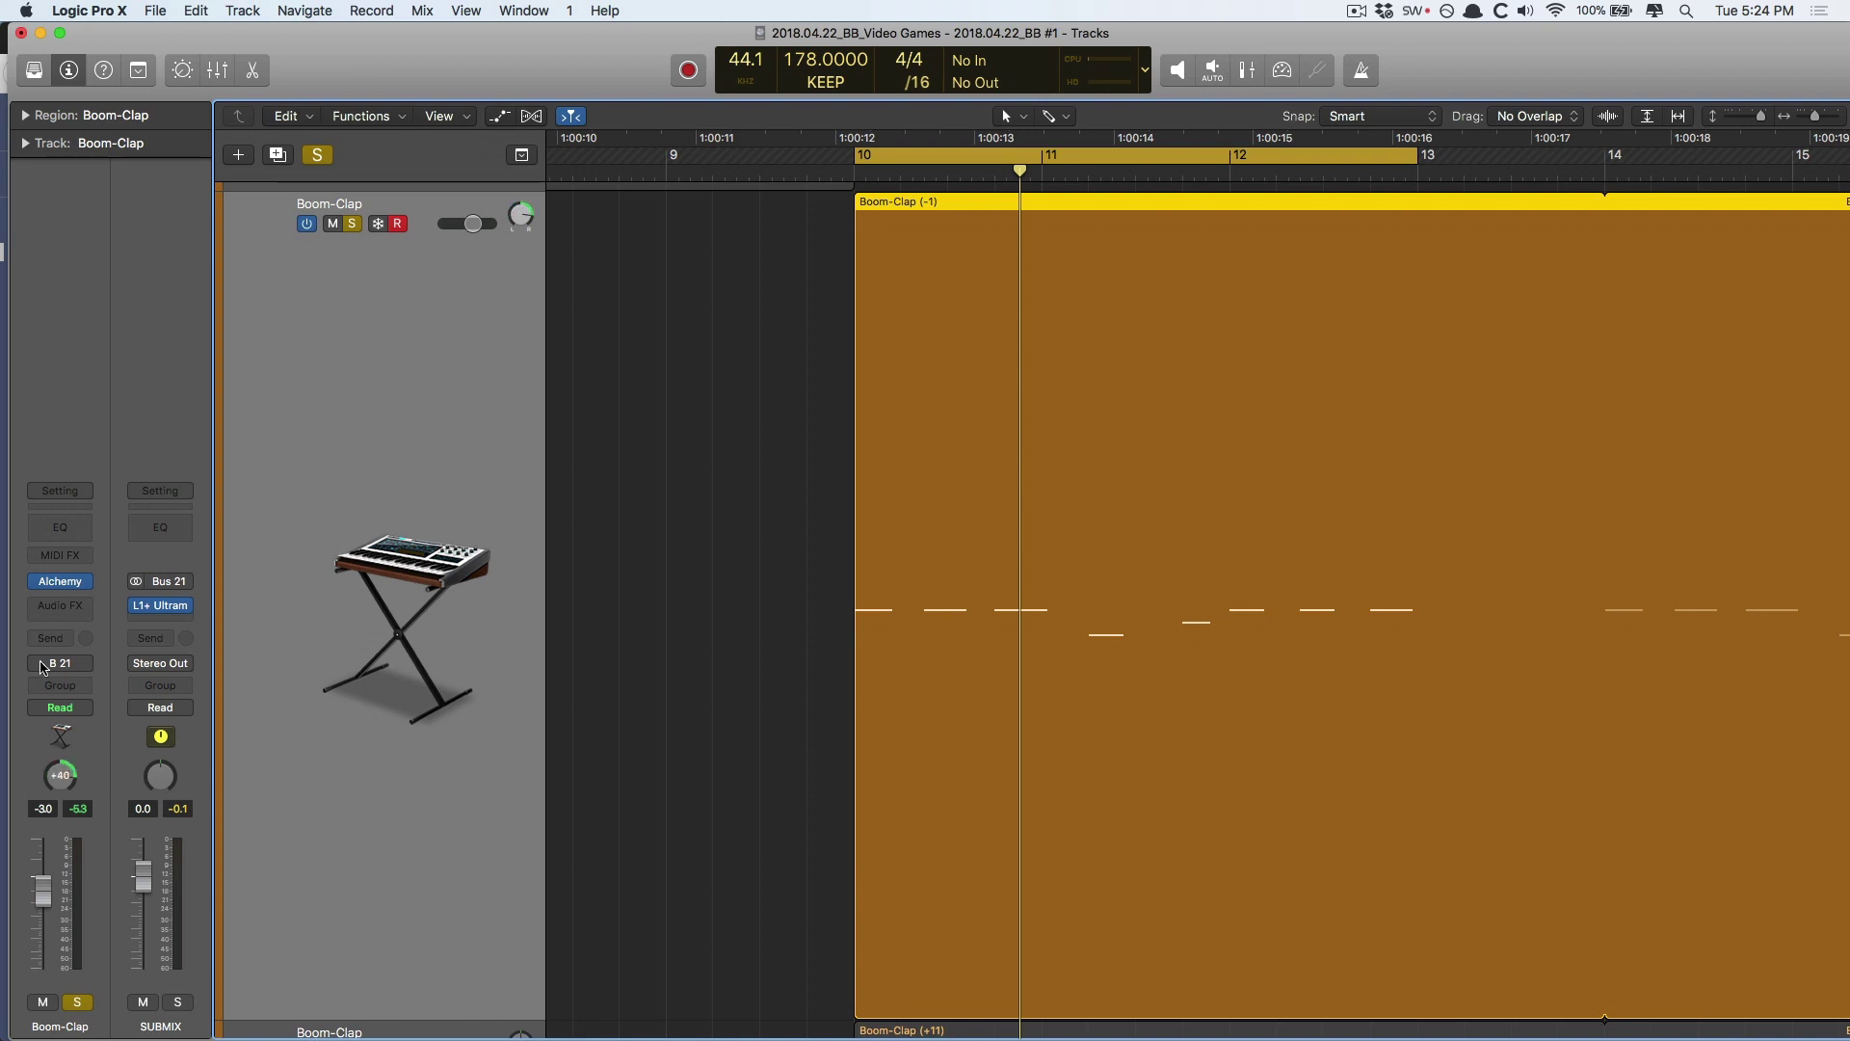
{"action": "left_click", "coordinate": [55, 778], "text": "alt"}
- Play the soloed region while shifting the Boom-Clap balance to the left as far as -64, and reset the balance to centre
{"action": "key", "text": "space"}
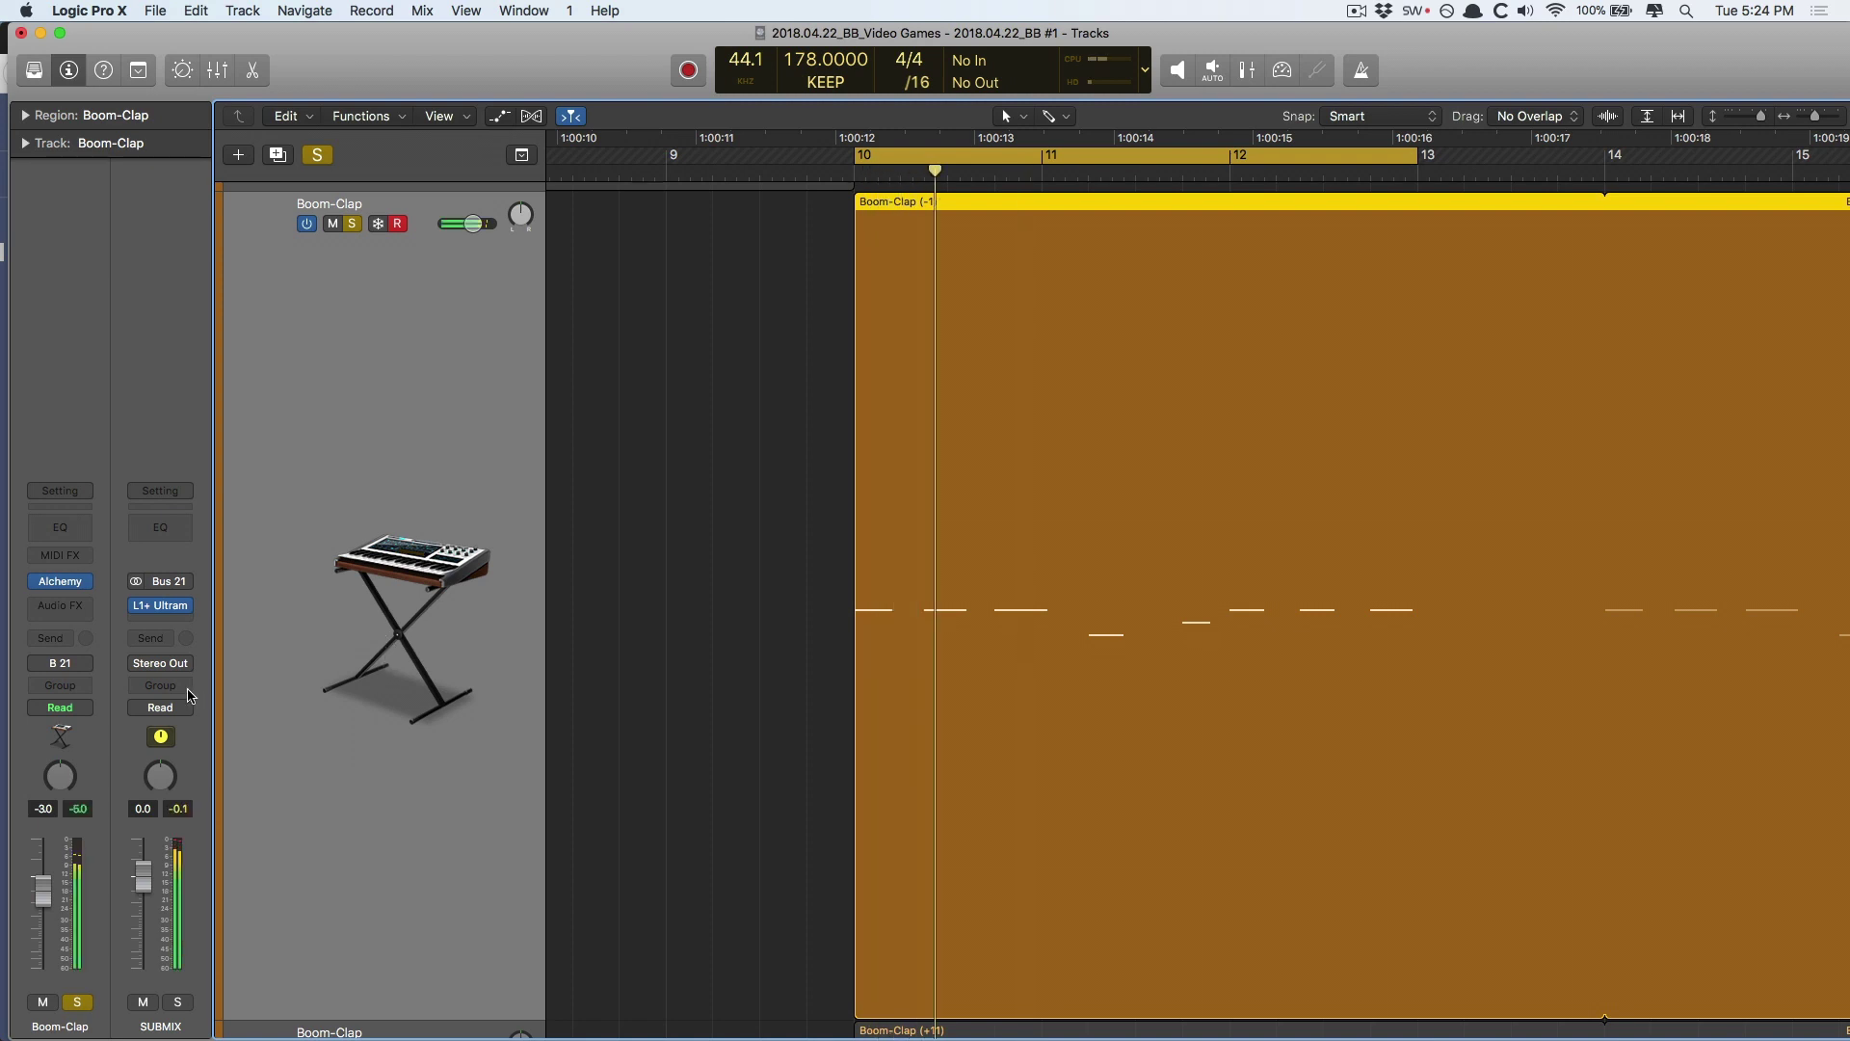
{"action": "left_click_drag", "start_coordinate": [61, 779], "coordinate": [52, 636]}
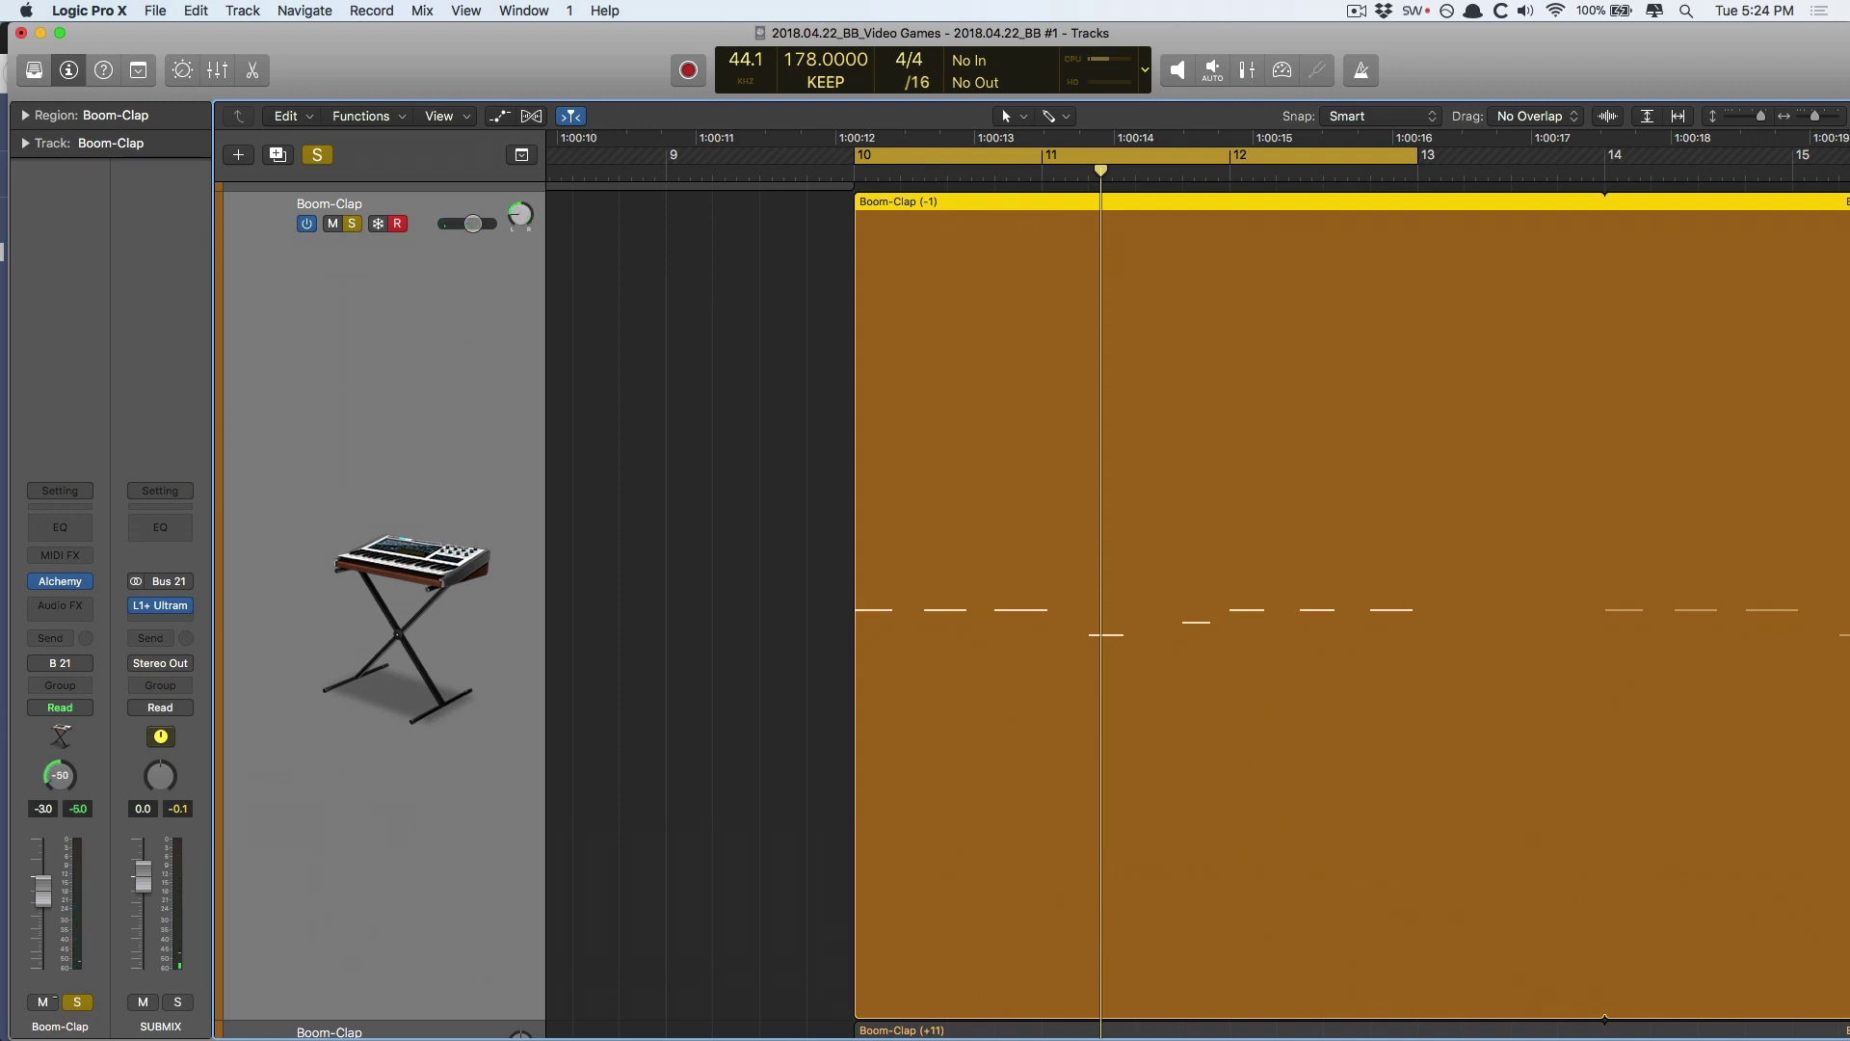
{"action": "left_click_drag", "start_coordinate": [60, 776], "coordinate": [60, 849]}
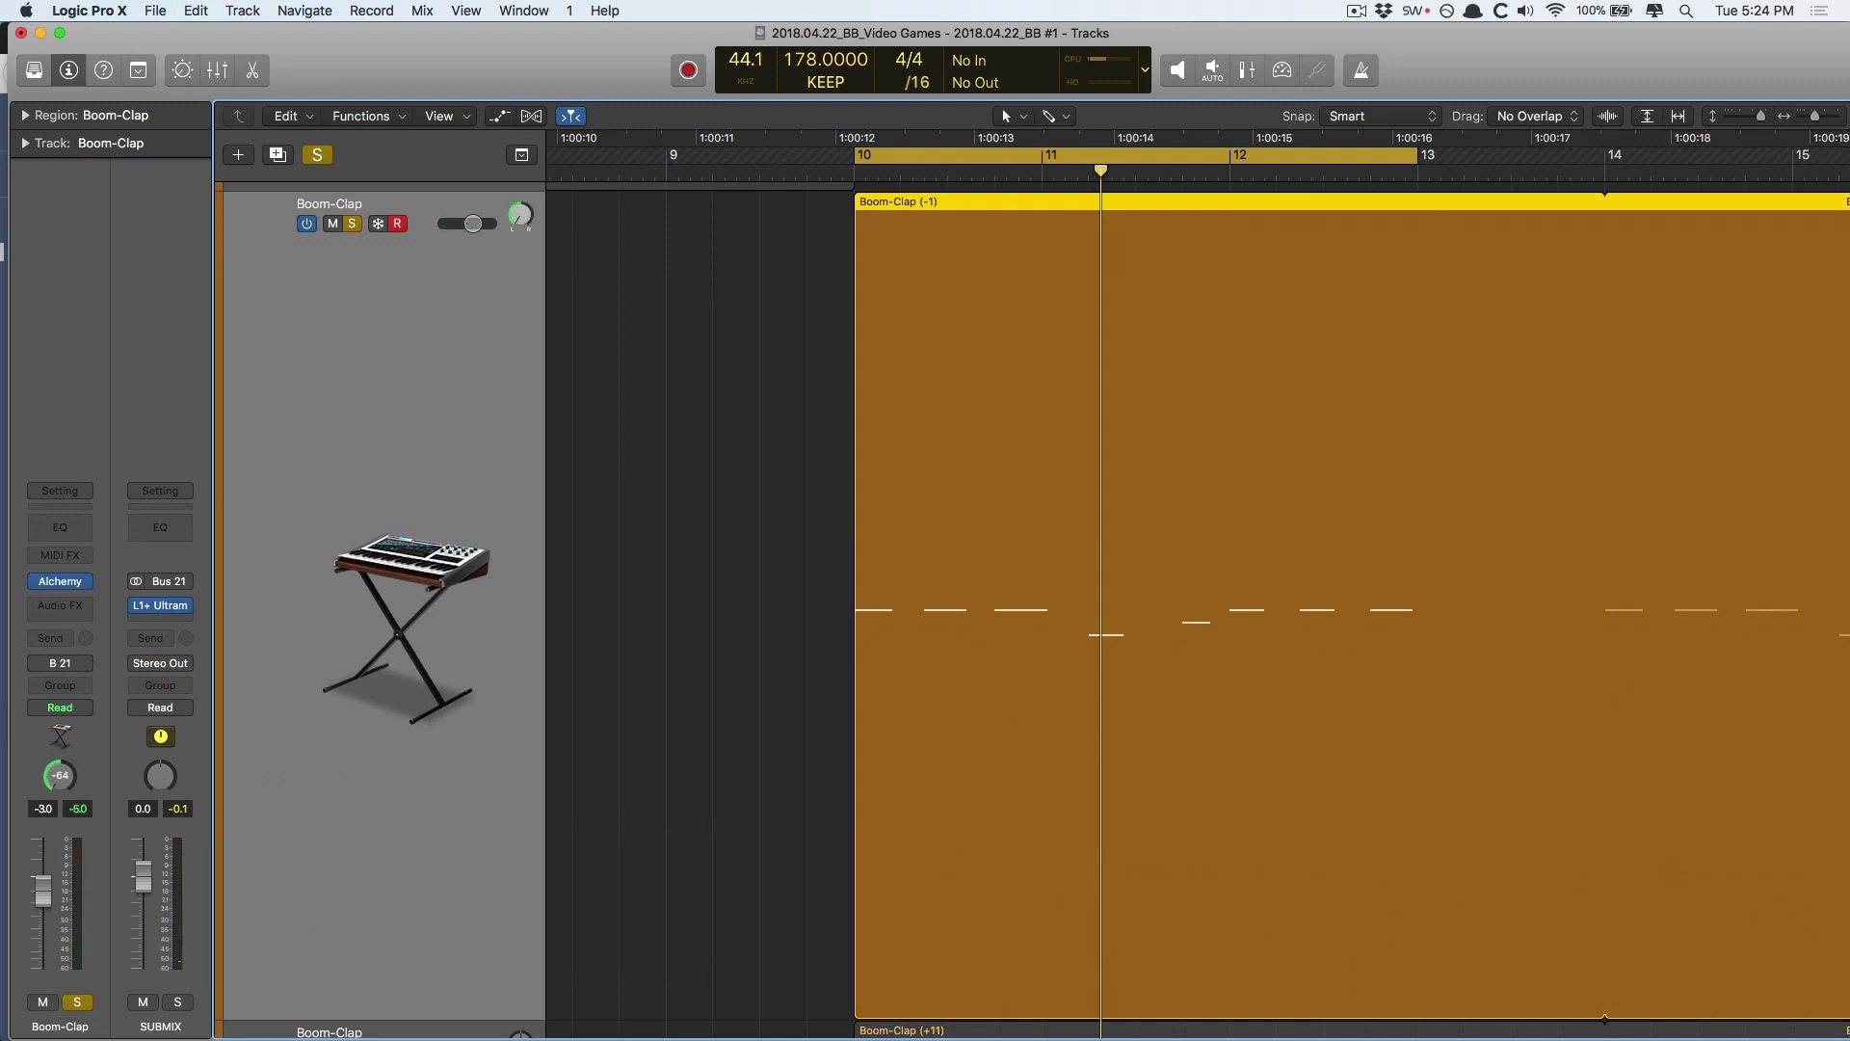
{"action": "left_click", "coordinate": [58, 776], "text": "alt"}
- Insert the Direction Mixer imaging plug-in on the Boom-Clap channel and move its window over the arrangement
{"action": "left_click", "coordinate": [66, 607]}
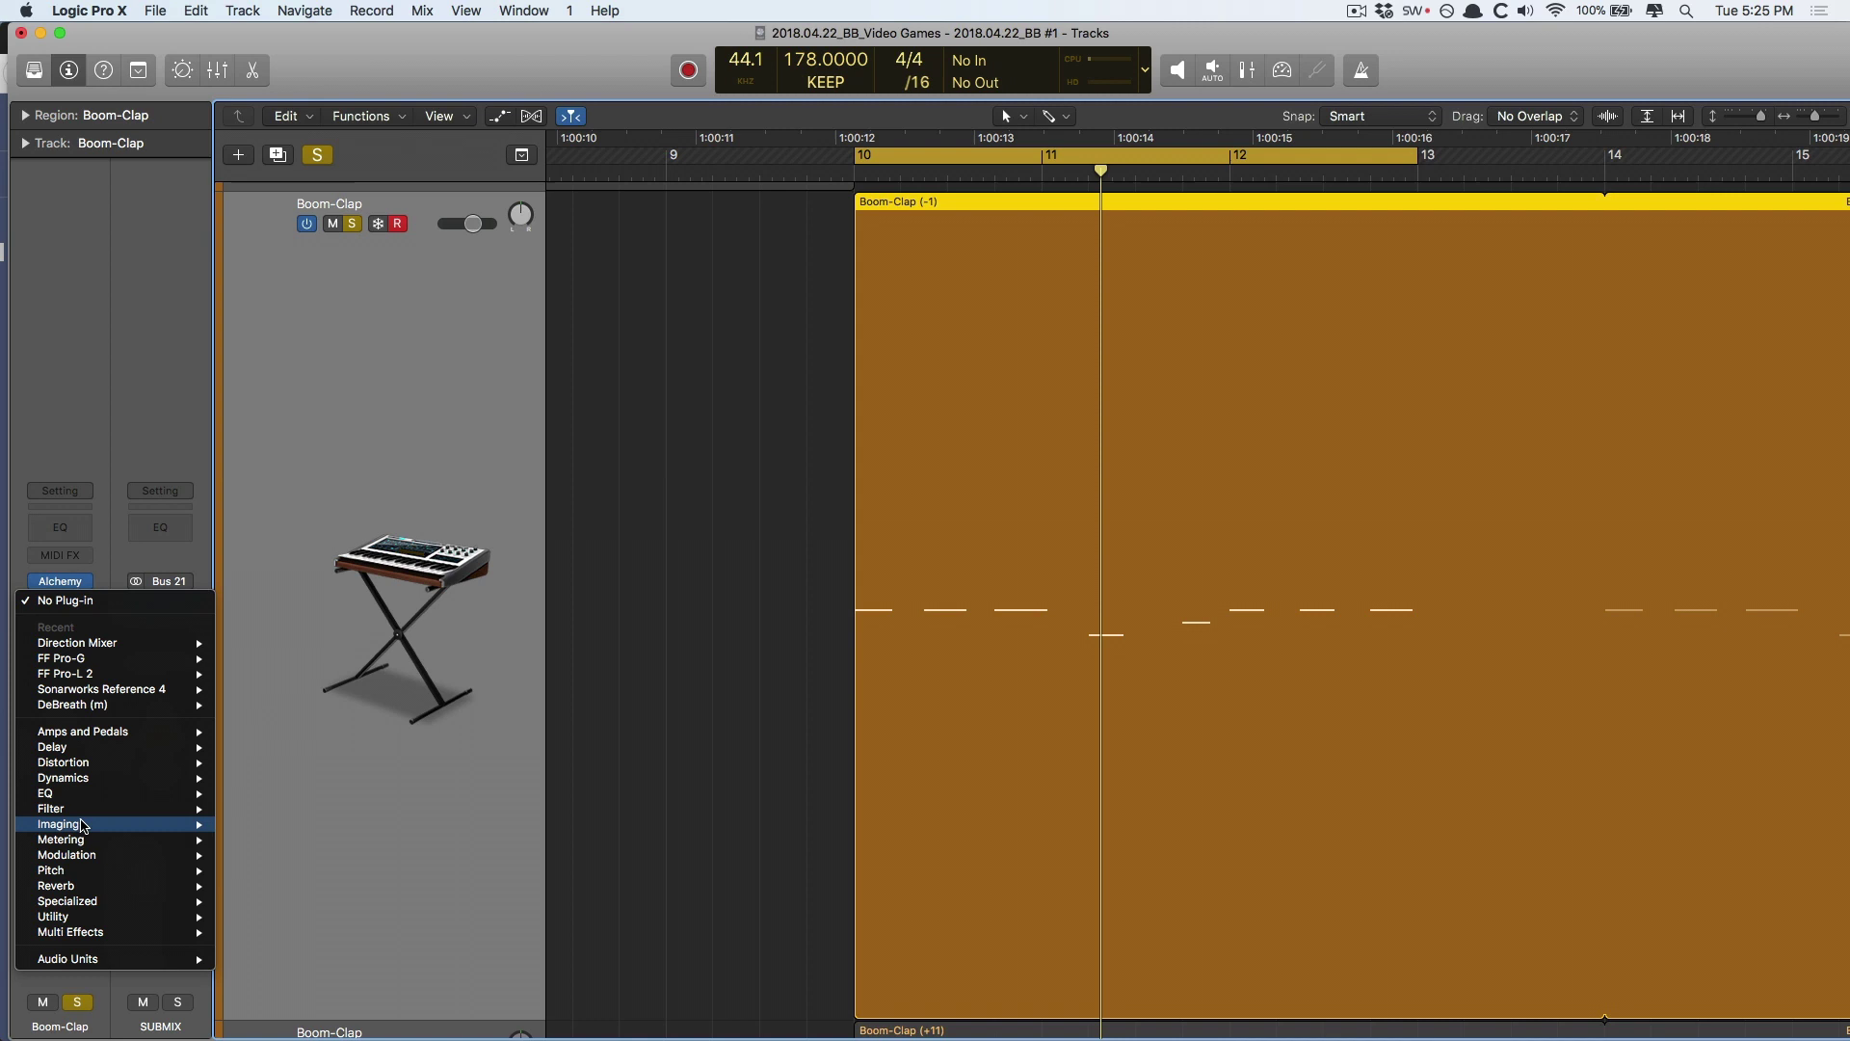
{"action": "mouse_move", "coordinate": [82, 825]}
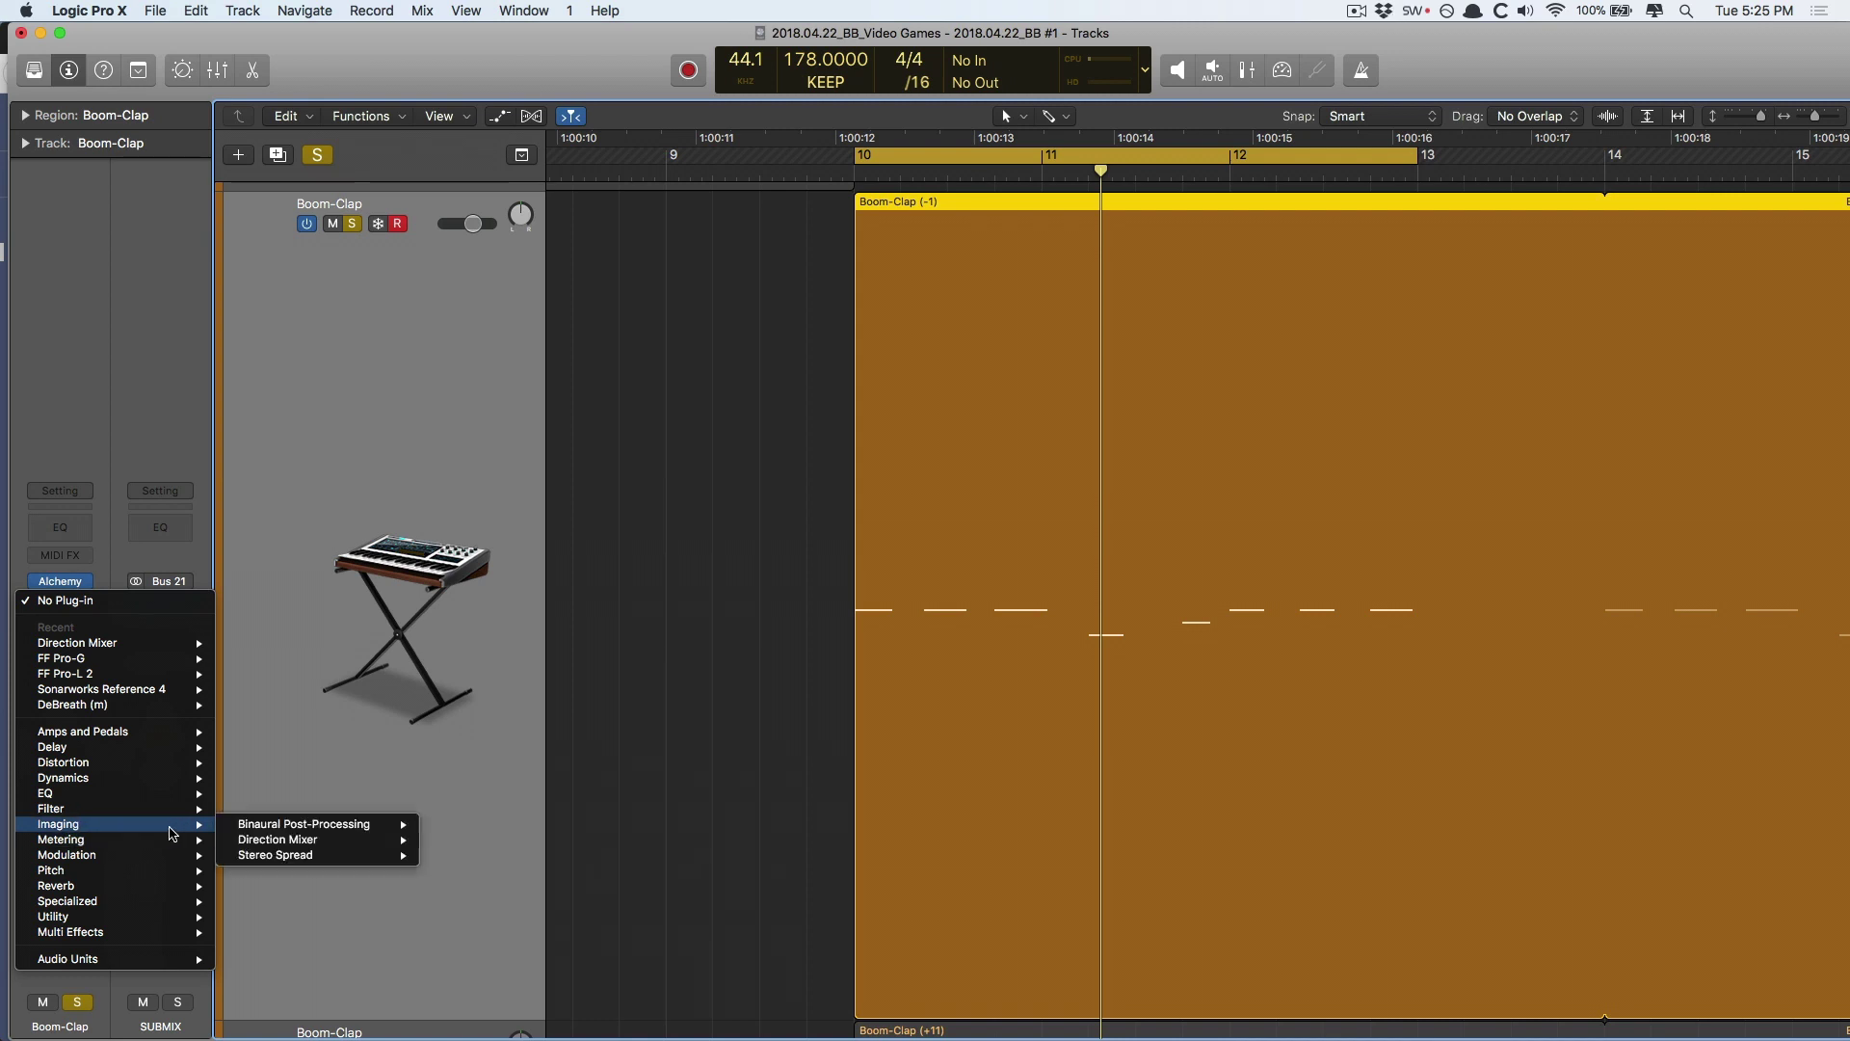
{"action": "mouse_move", "coordinate": [278, 840]}
{"action": "left_click", "coordinate": [453, 840]}
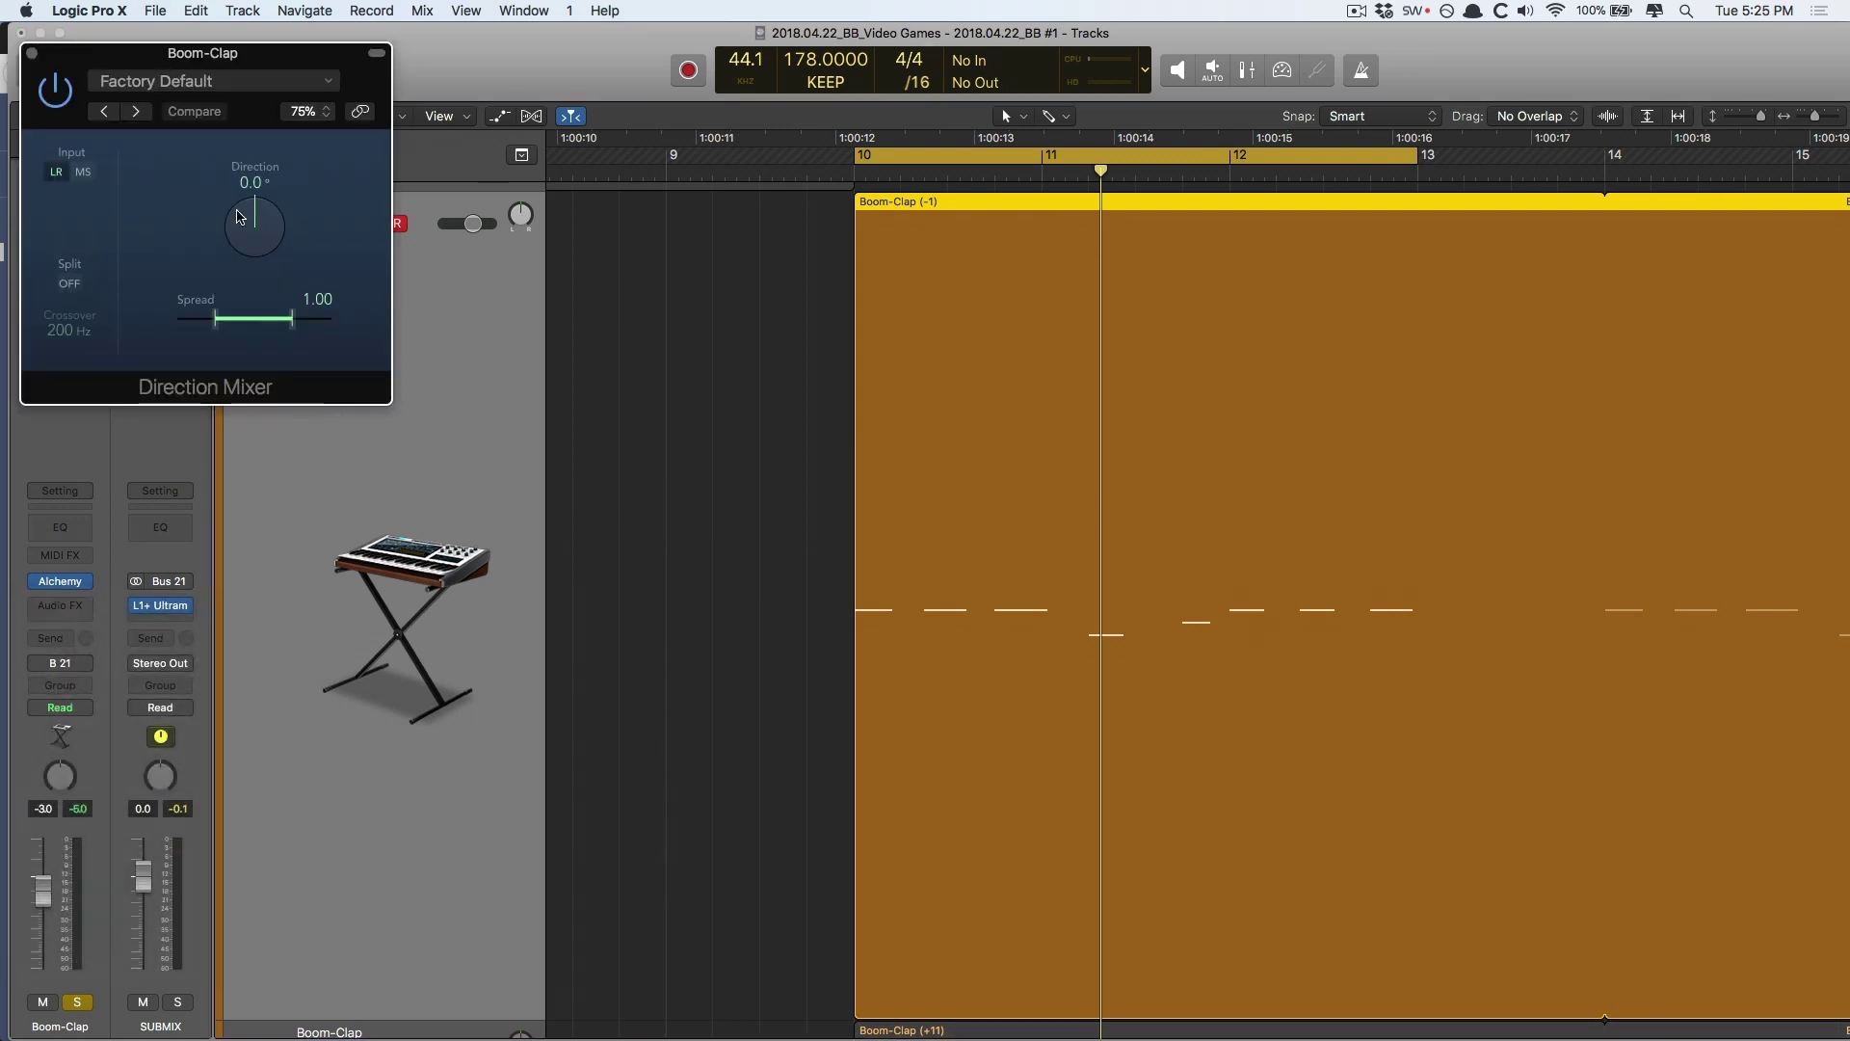
{"action": "left_click_drag", "start_coordinate": [196, 54], "coordinate": [994, 455]}
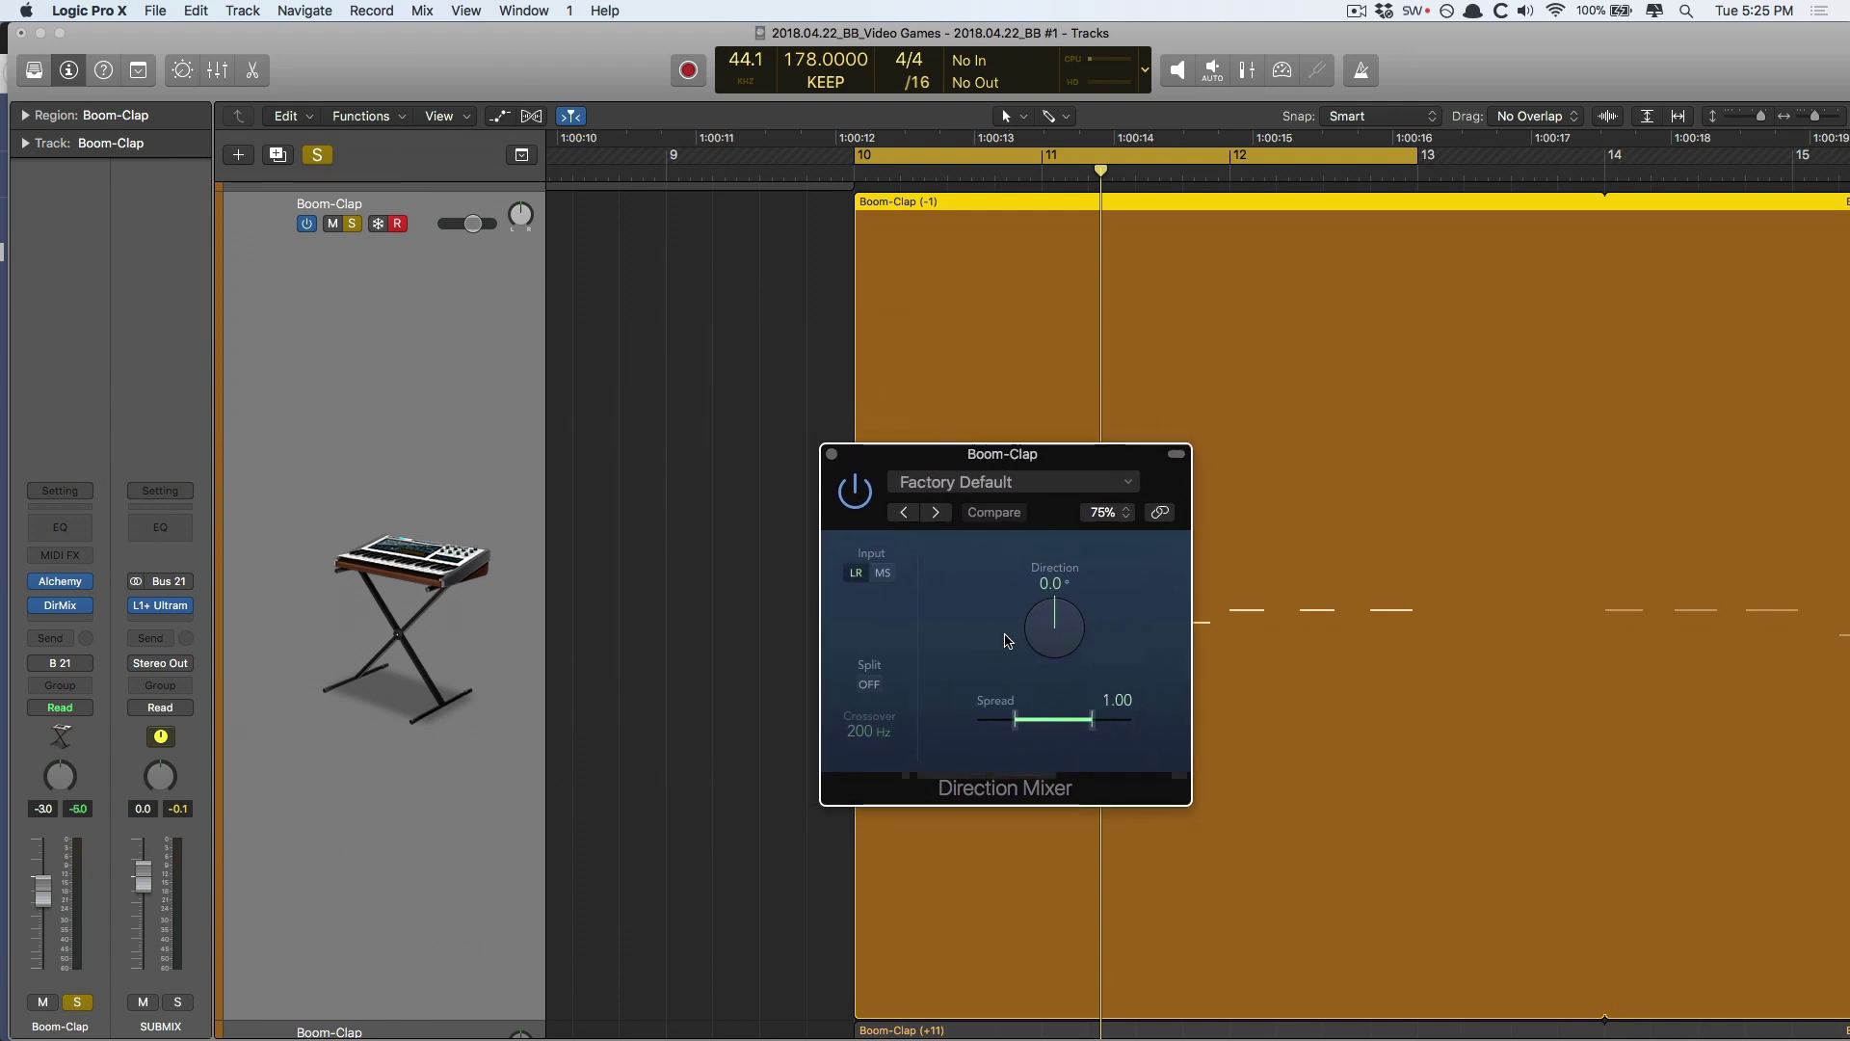
- Audition Direction and Spread changes in the Direction Mixer, restoring Direction to 0.0° and Spread to 1.00, and close the plug-in window
{"action": "left_click_drag", "start_coordinate": [1052, 628], "coordinate": [1012, 631]}
{"action": "left_click_drag", "start_coordinate": [1015, 720], "coordinate": [1037, 724]}
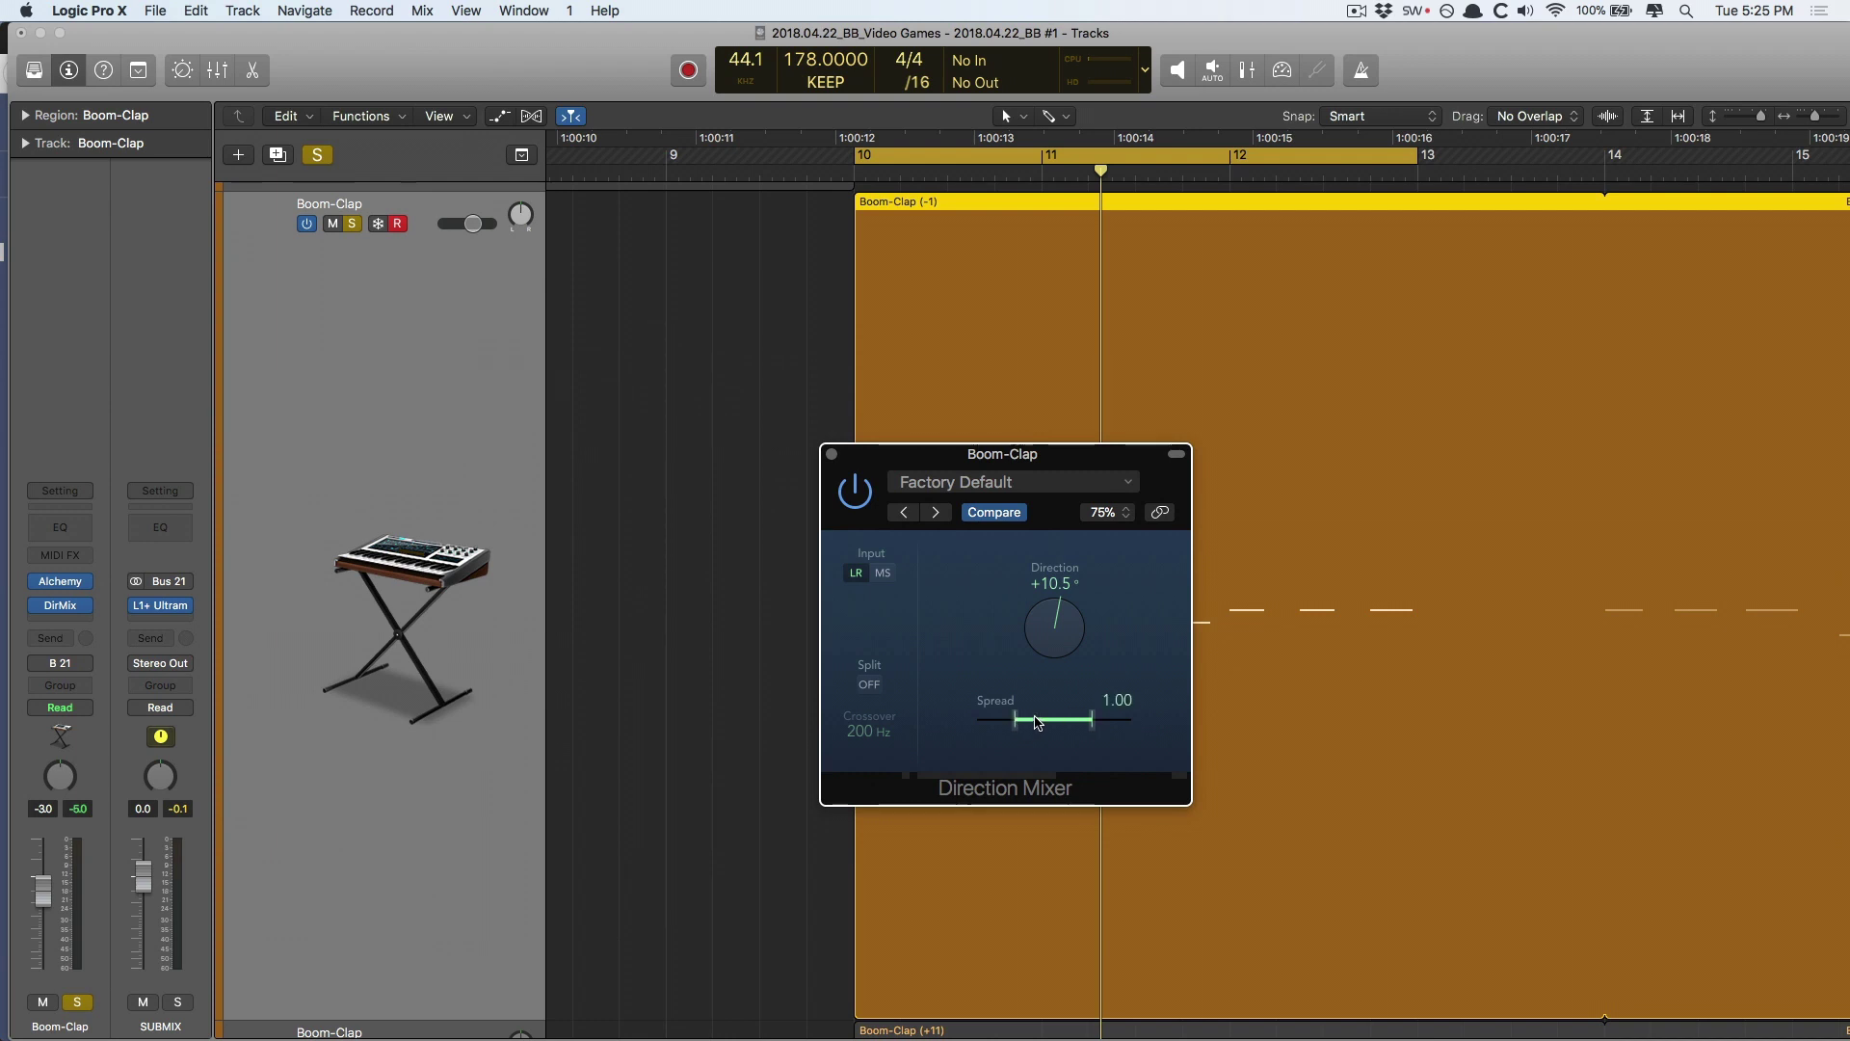
{"action": "left_click", "coordinate": [1053, 619], "text": "alt"}
{"action": "key", "text": "space"}
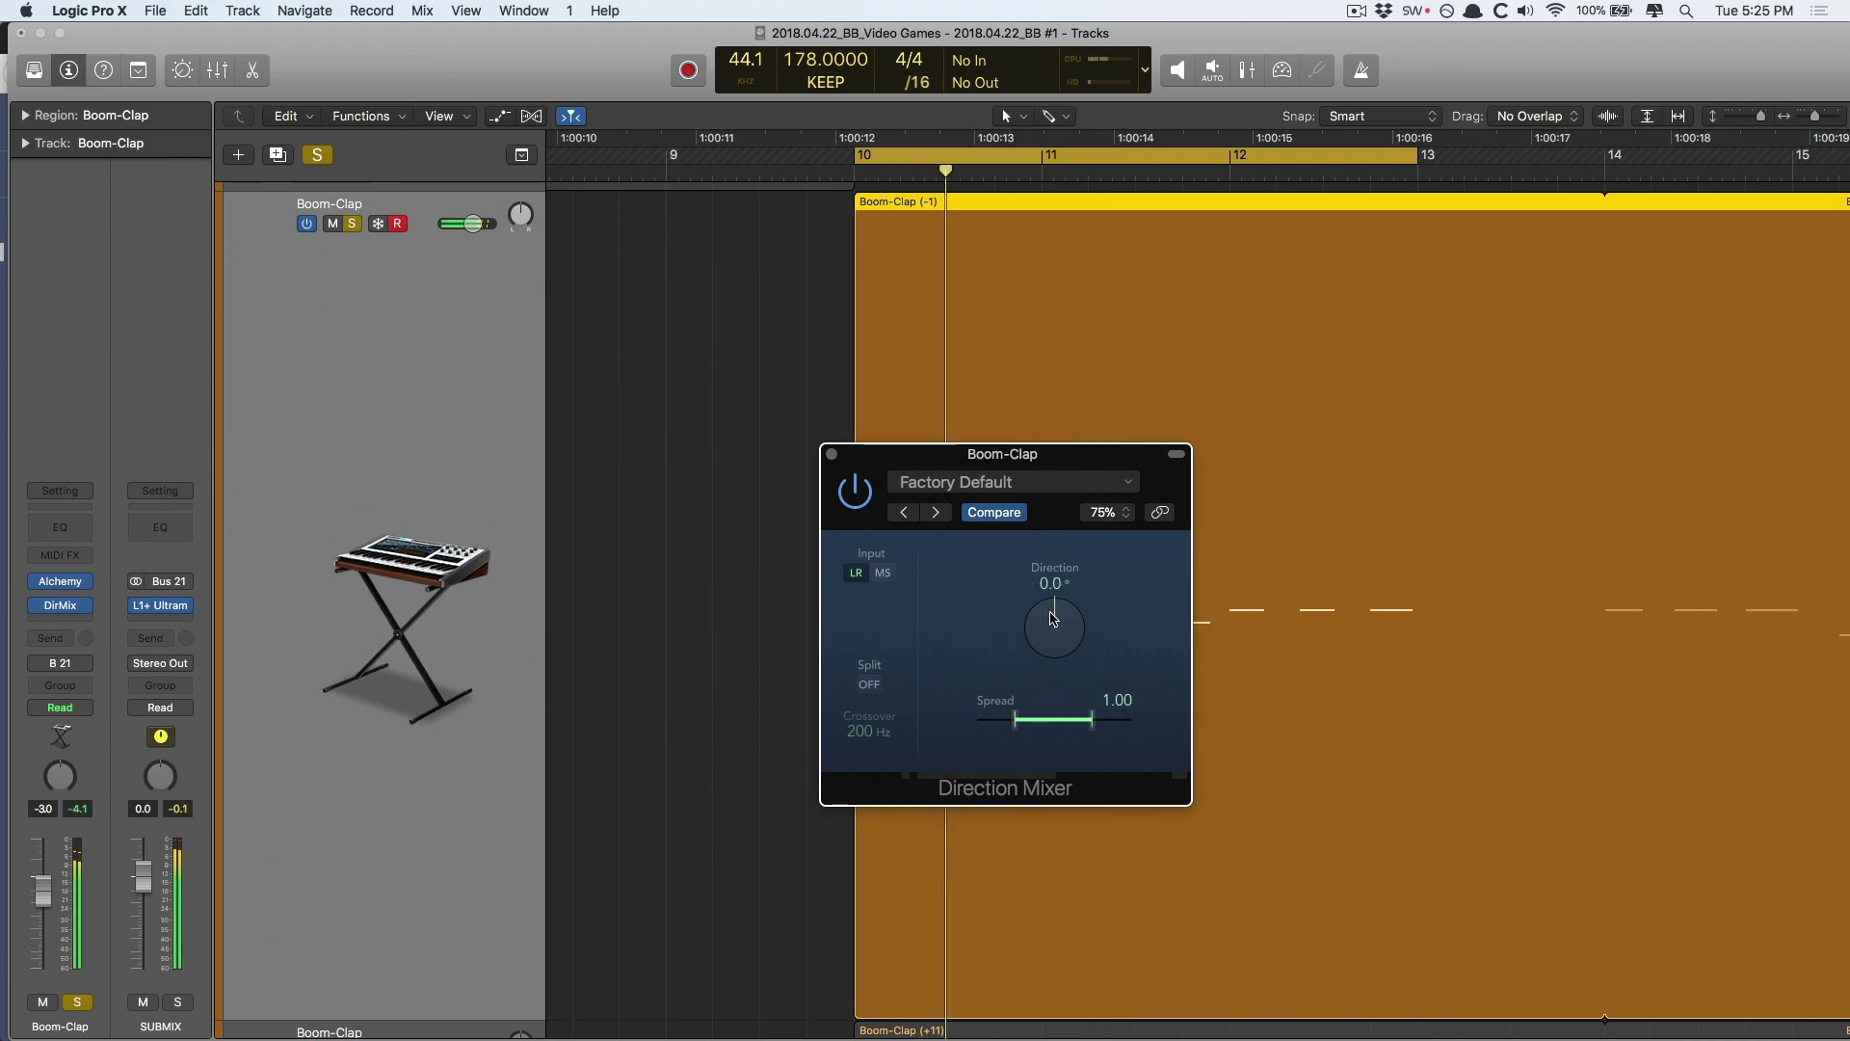
{"action": "mouse_move", "coordinate": [1053, 618]}
{"action": "left_mouse_down"}
{"action": "mouse_move", "coordinate": [1054, 663]}
{"action": "mouse_move", "coordinate": [1046, 557]}
{"action": "mouse_move", "coordinate": [1042, 620]}
{"action": "left_mouse_up"}
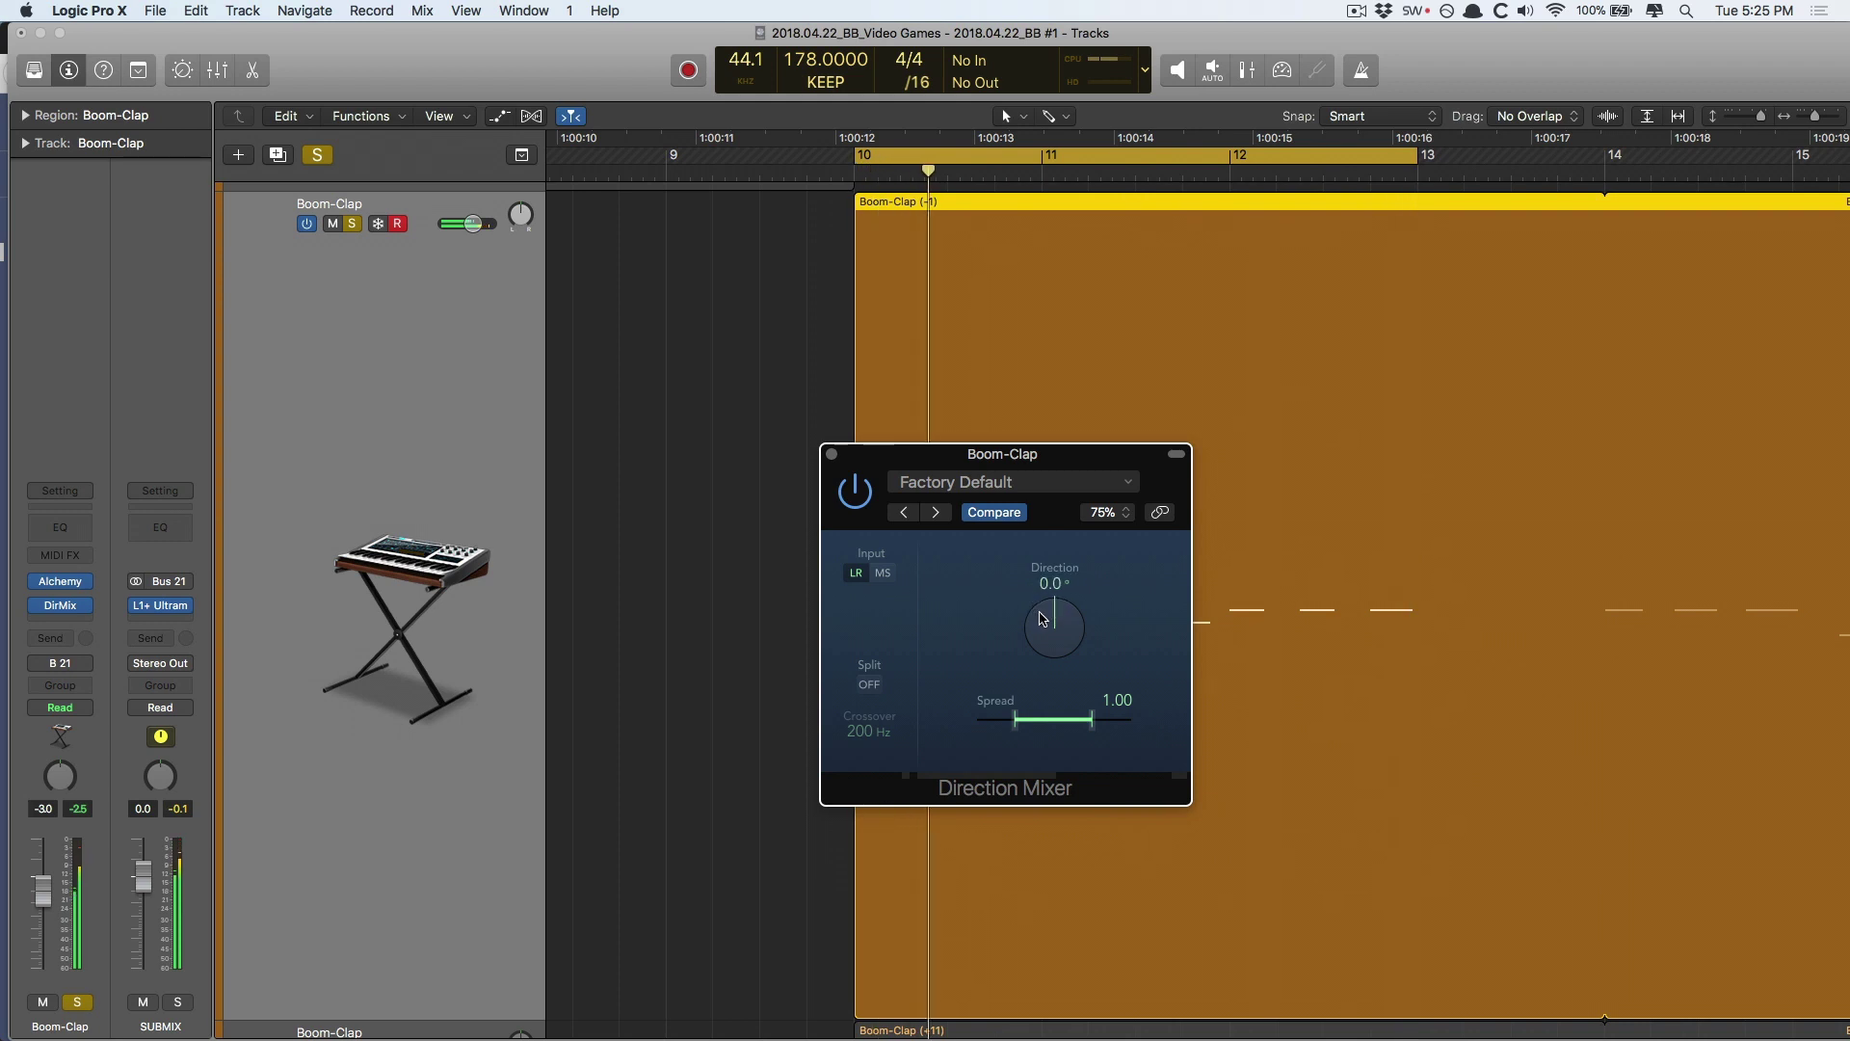
{"action": "mouse_move", "coordinate": [1015, 719]}
{"action": "left_mouse_down"}
{"action": "mouse_move", "coordinate": [1053, 725]}
{"action": "mouse_move", "coordinate": [1000, 725]}
{"action": "mouse_move", "coordinate": [1040, 718]}
{"action": "left_mouse_up"}
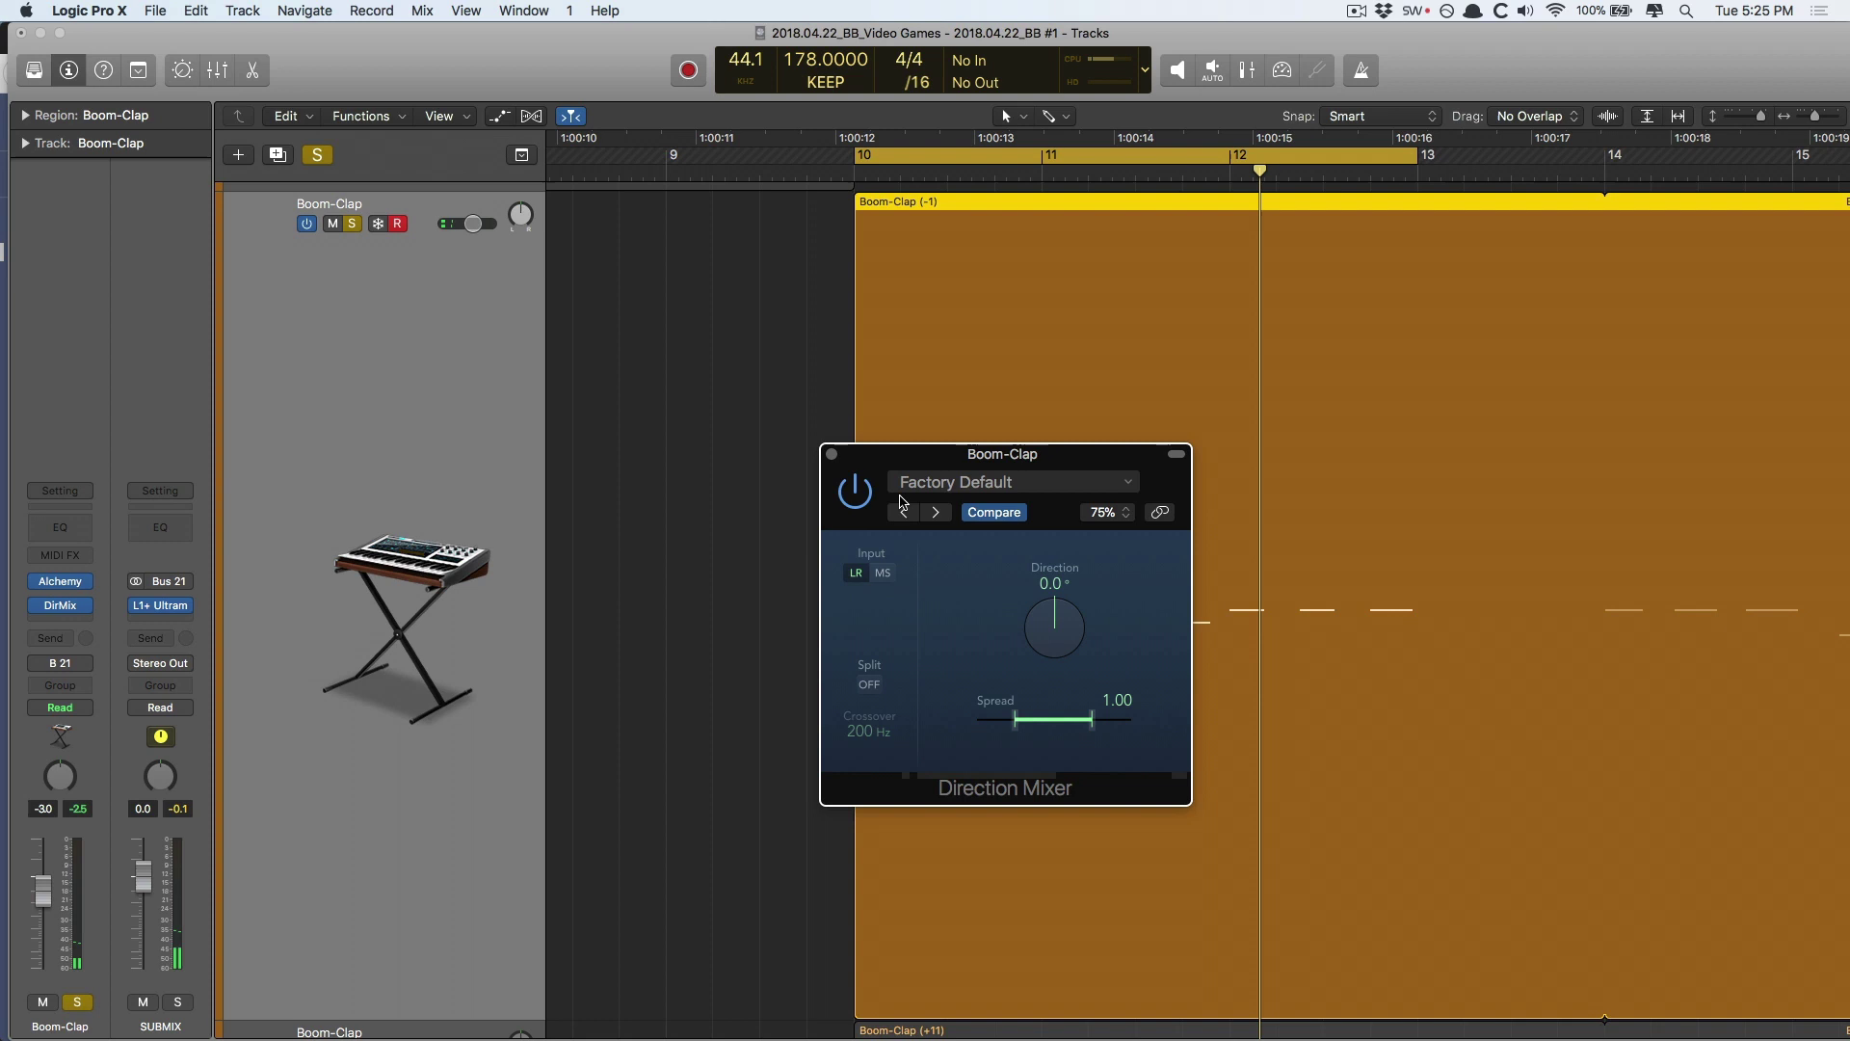
{"action": "left_click", "coordinate": [831, 454]}
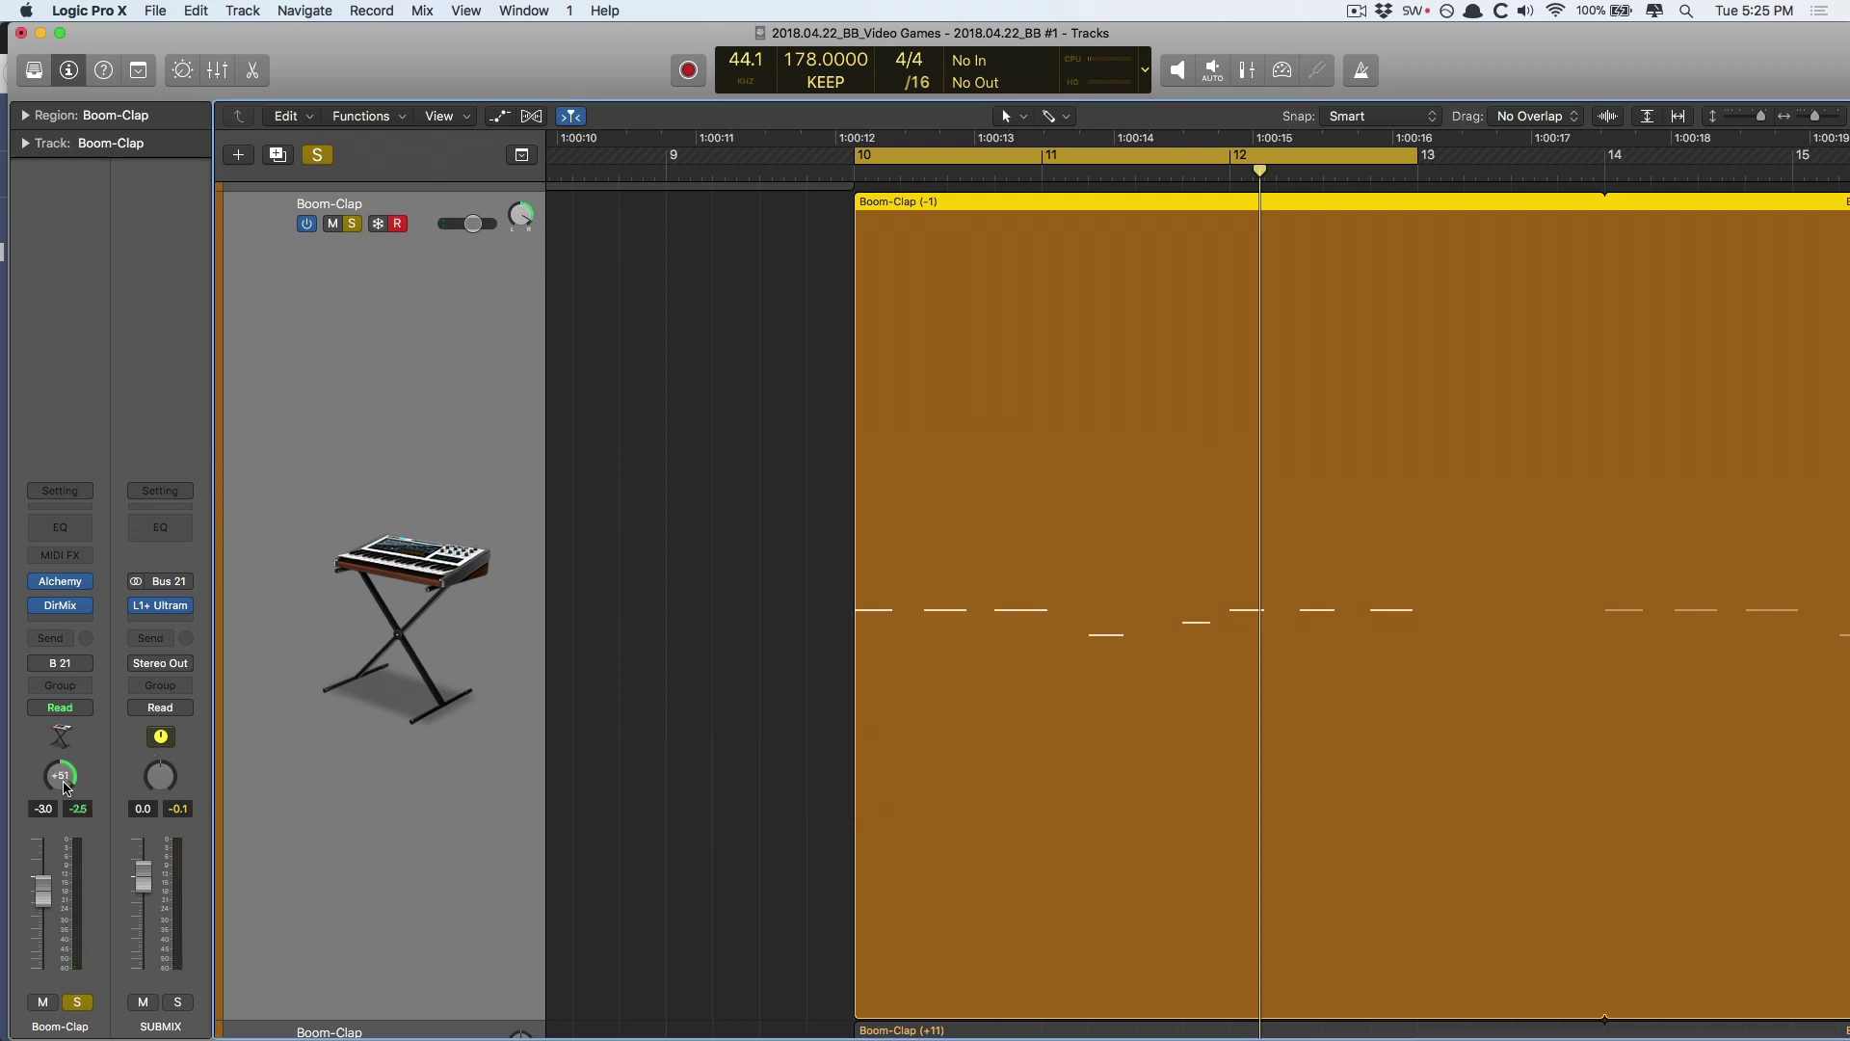
- Remove the Direction Mixer from the Boom-Clap channel and switch the channel's pan knob to Stereo Pan
{"action": "mouse_move", "coordinate": [62, 610]}
{"action": "left_click", "coordinate": [83, 607]}
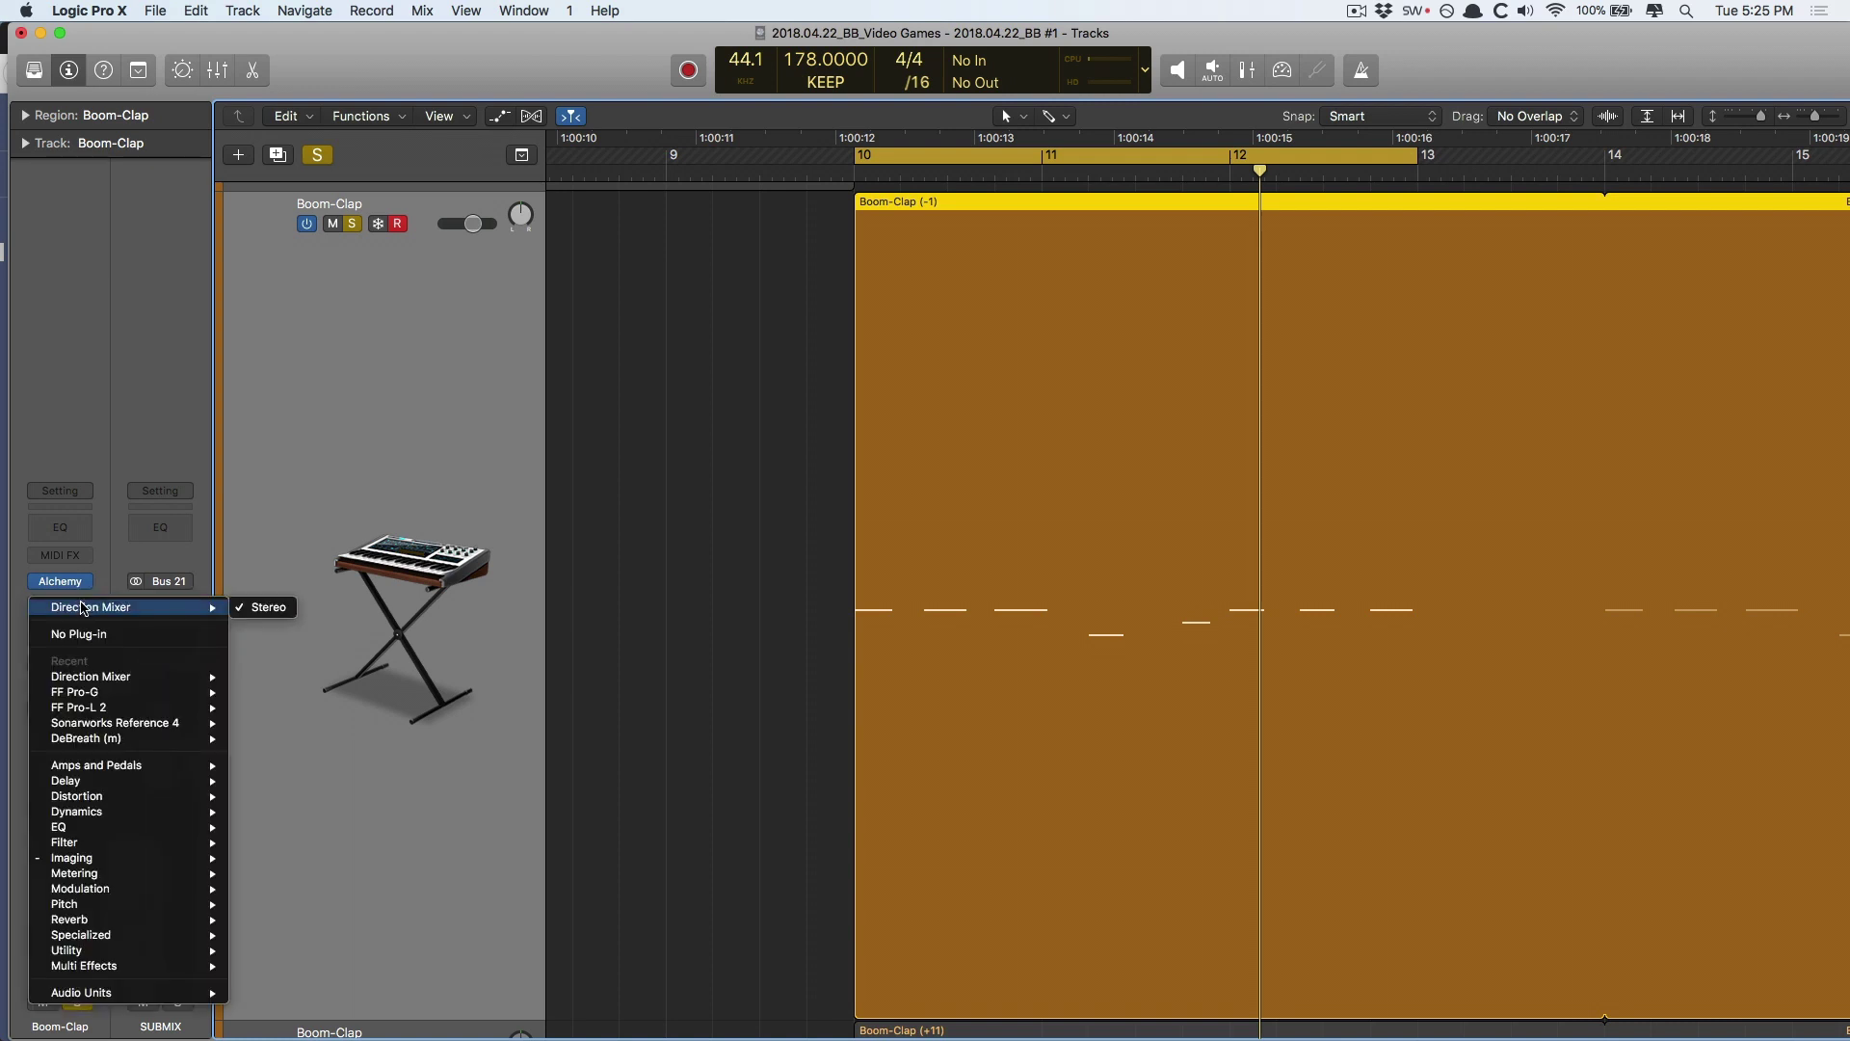
{"action": "left_click", "coordinate": [76, 633]}
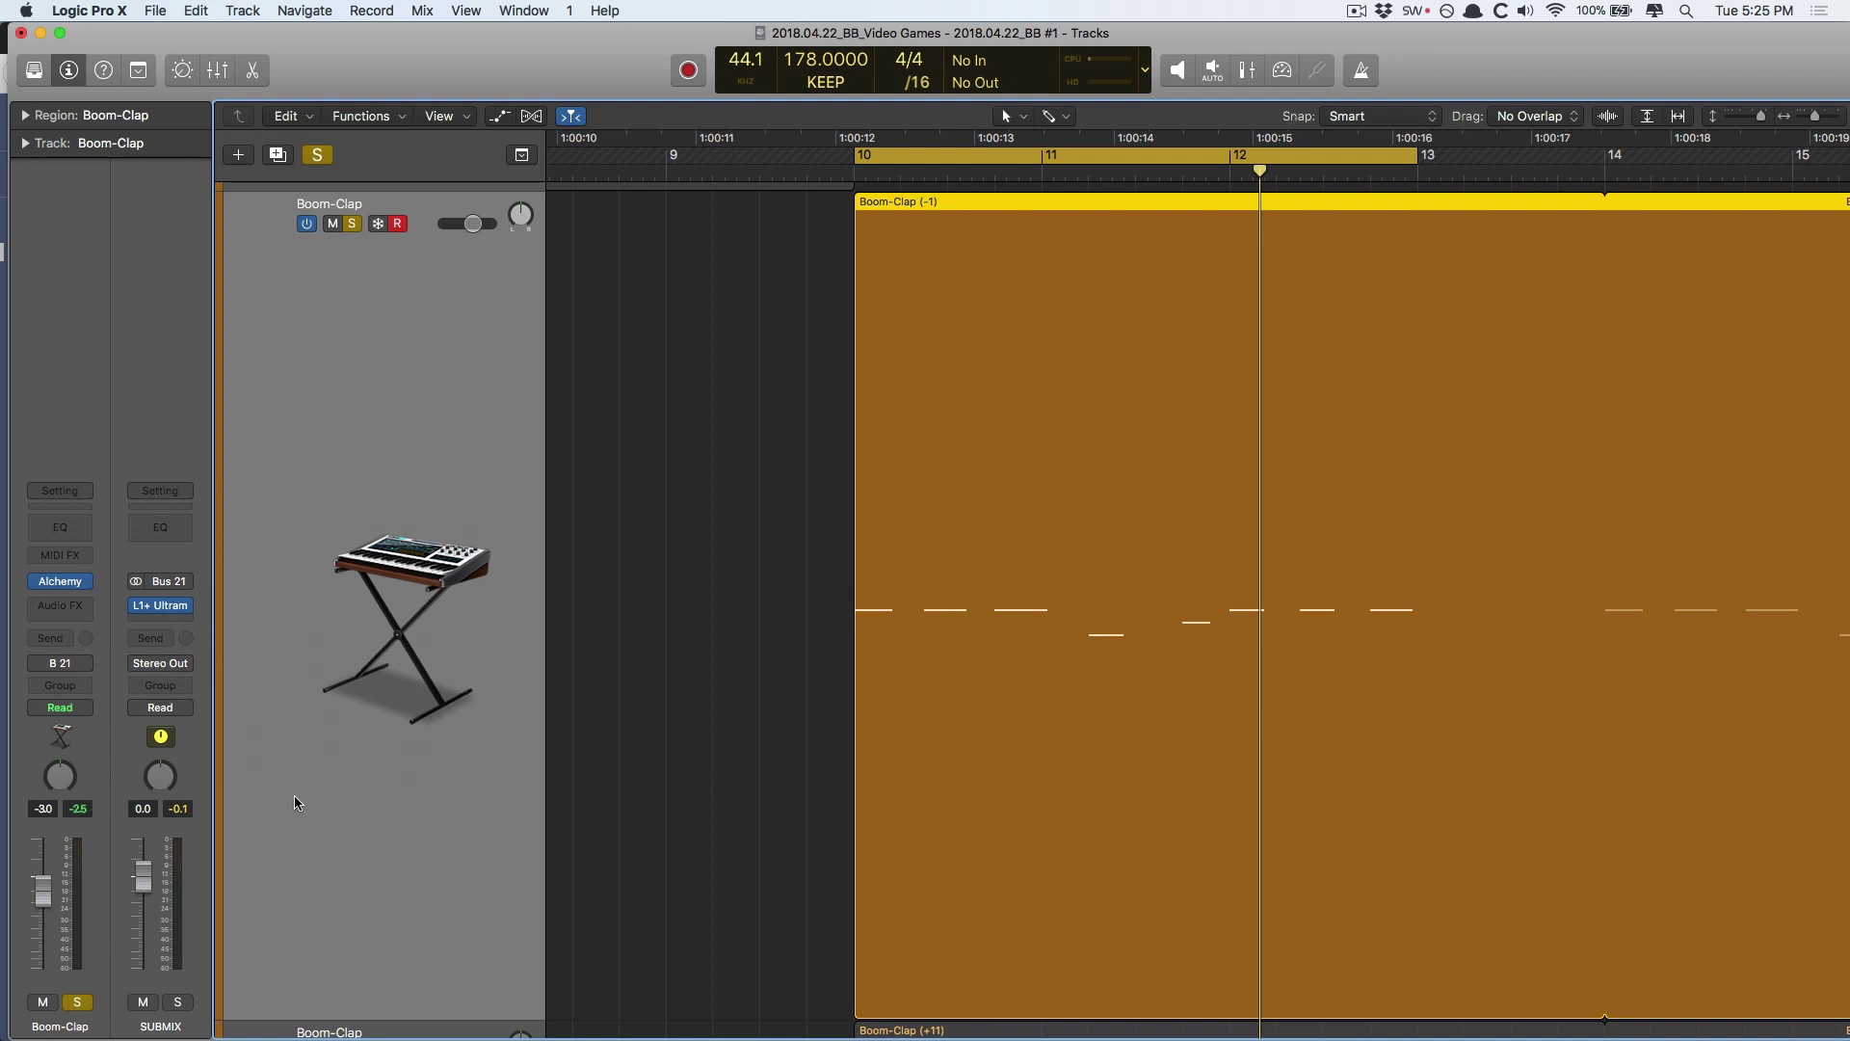
{"action": "right_click", "coordinate": [64, 783]}
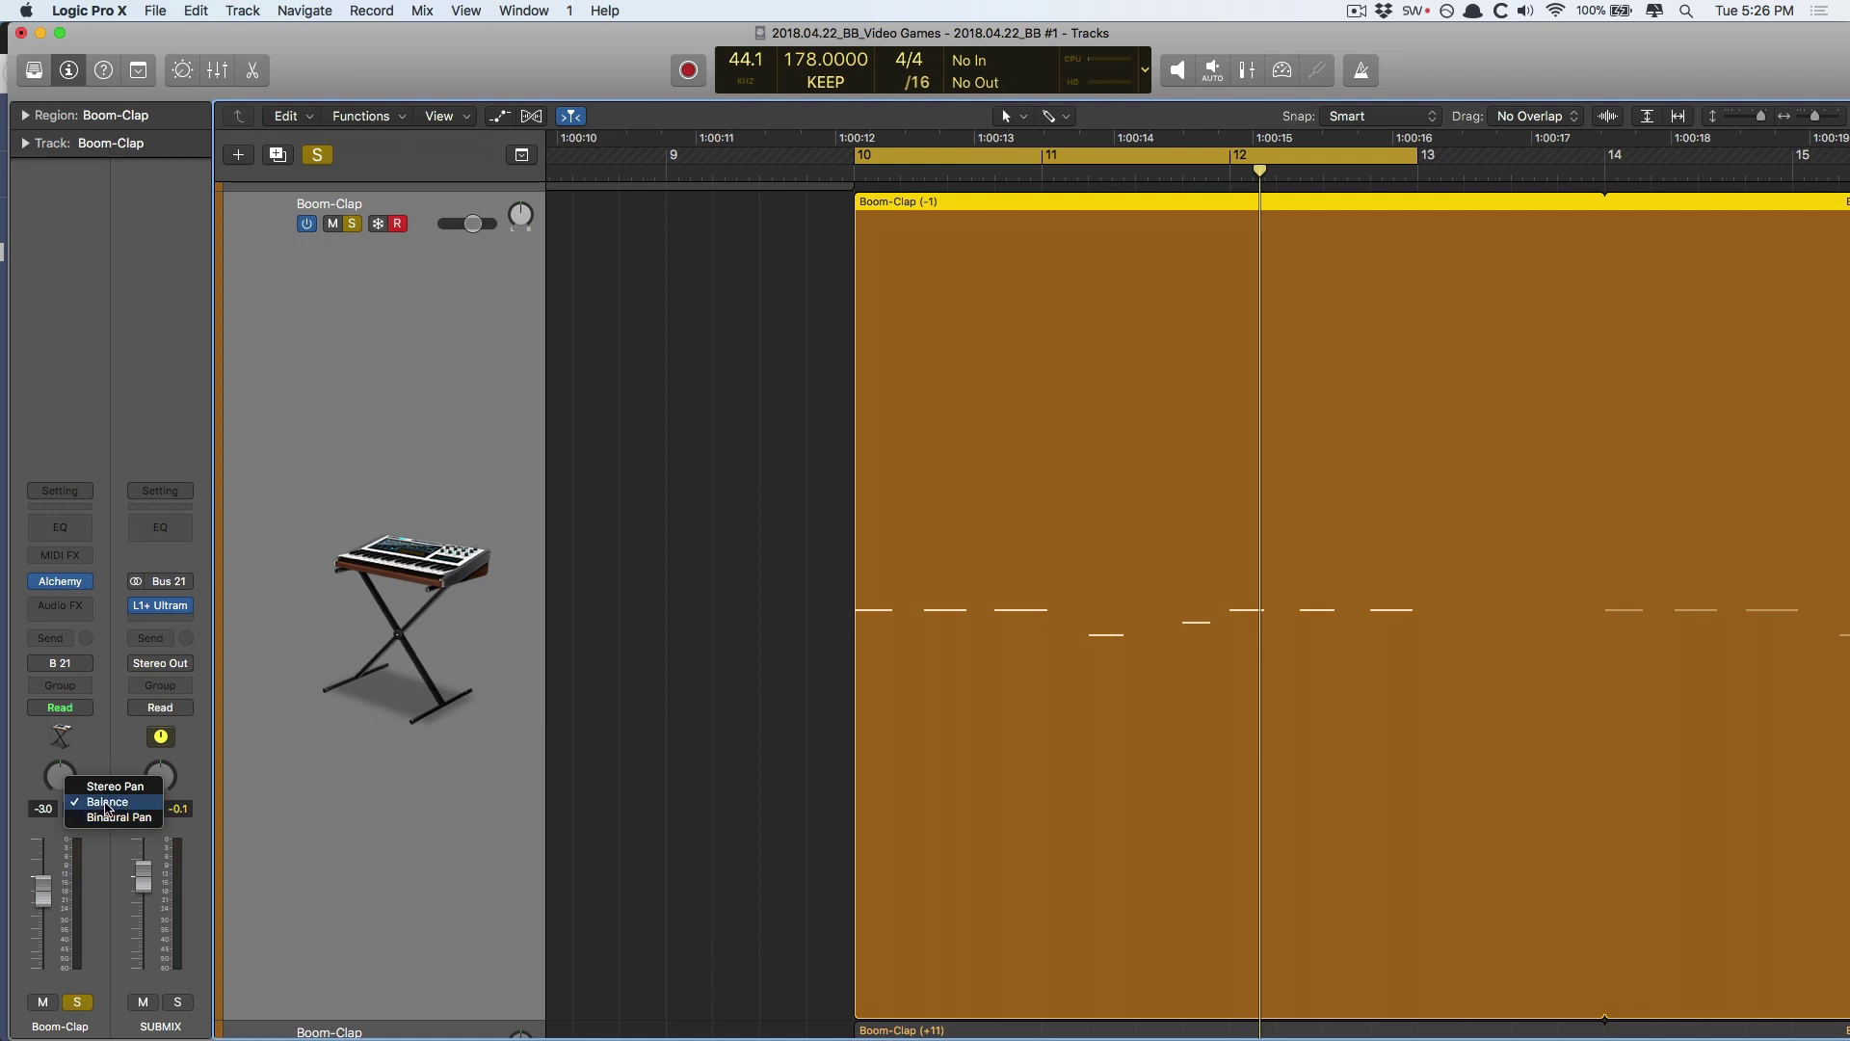
{"action": "left_click", "coordinate": [106, 788]}
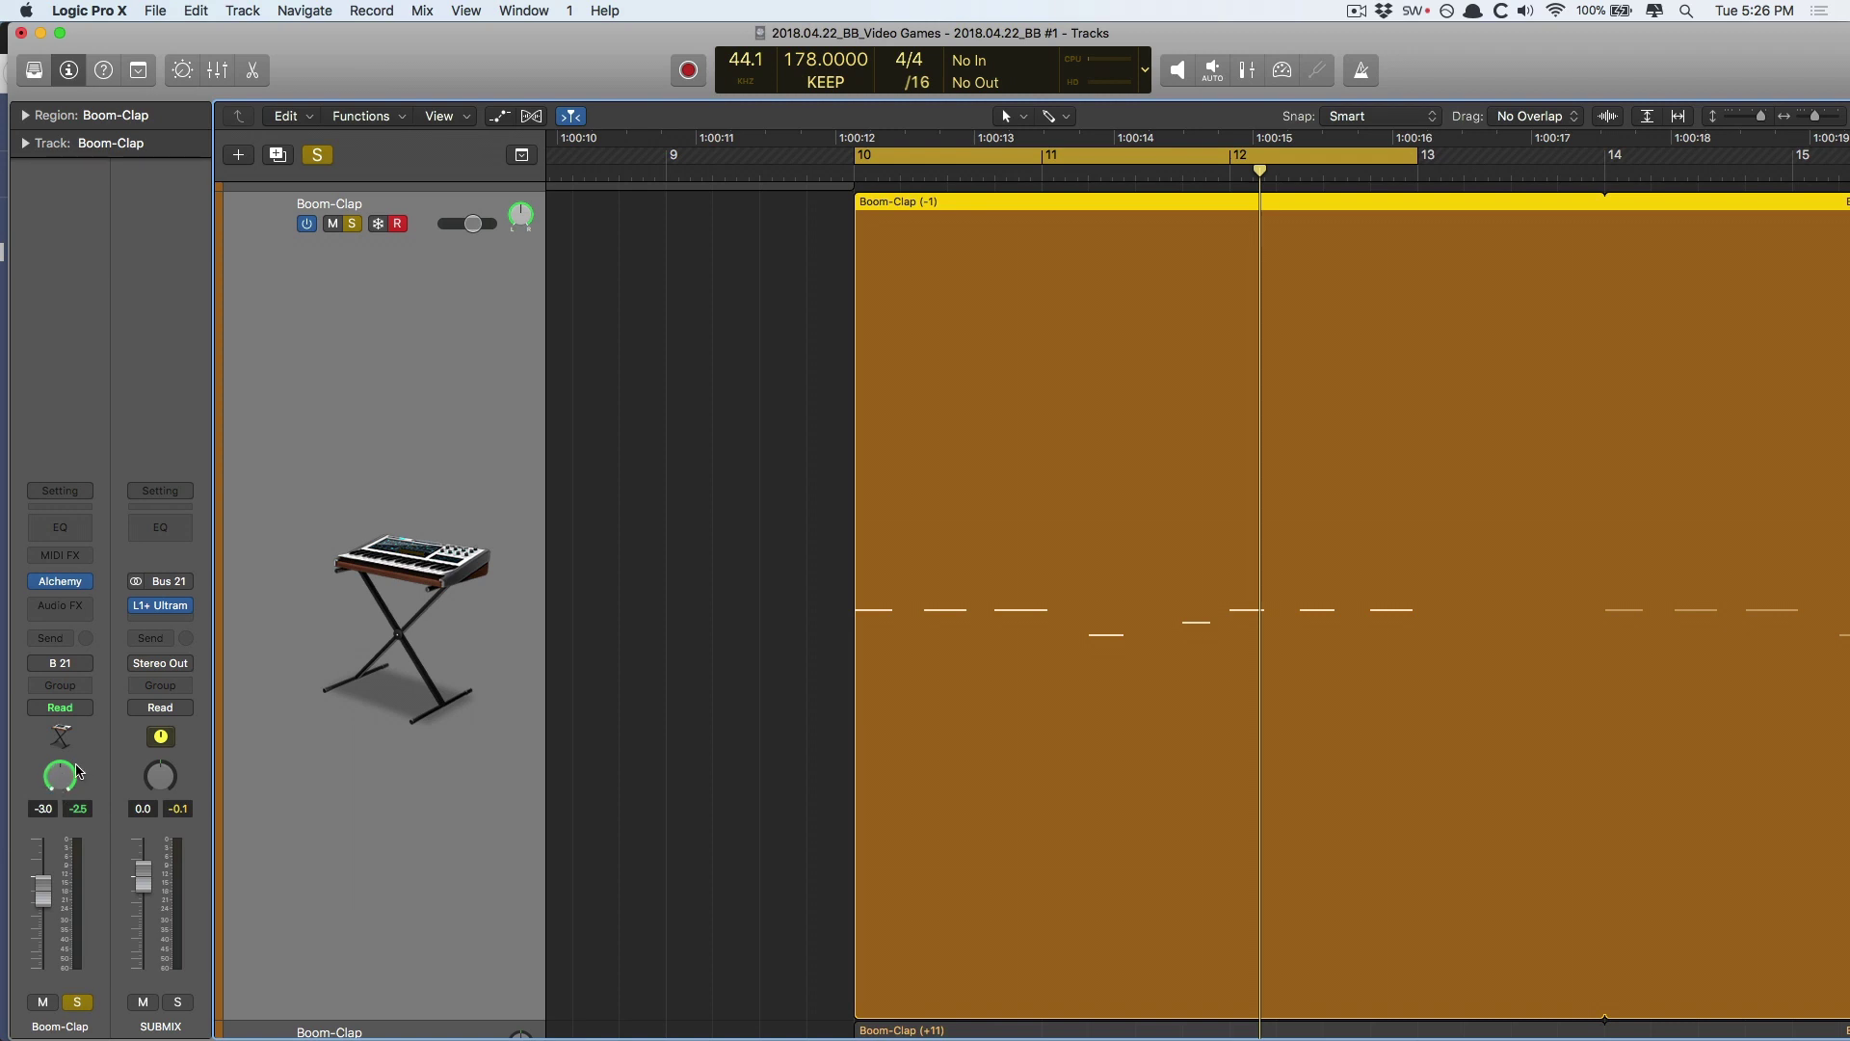
- Insert the Direction Mixer on the Boom-Clap channel again to compare it with the Stereo Pan knob, and close its window
{"action": "left_click", "coordinate": [61, 605]}
{"action": "left_click", "coordinate": [245, 643]}
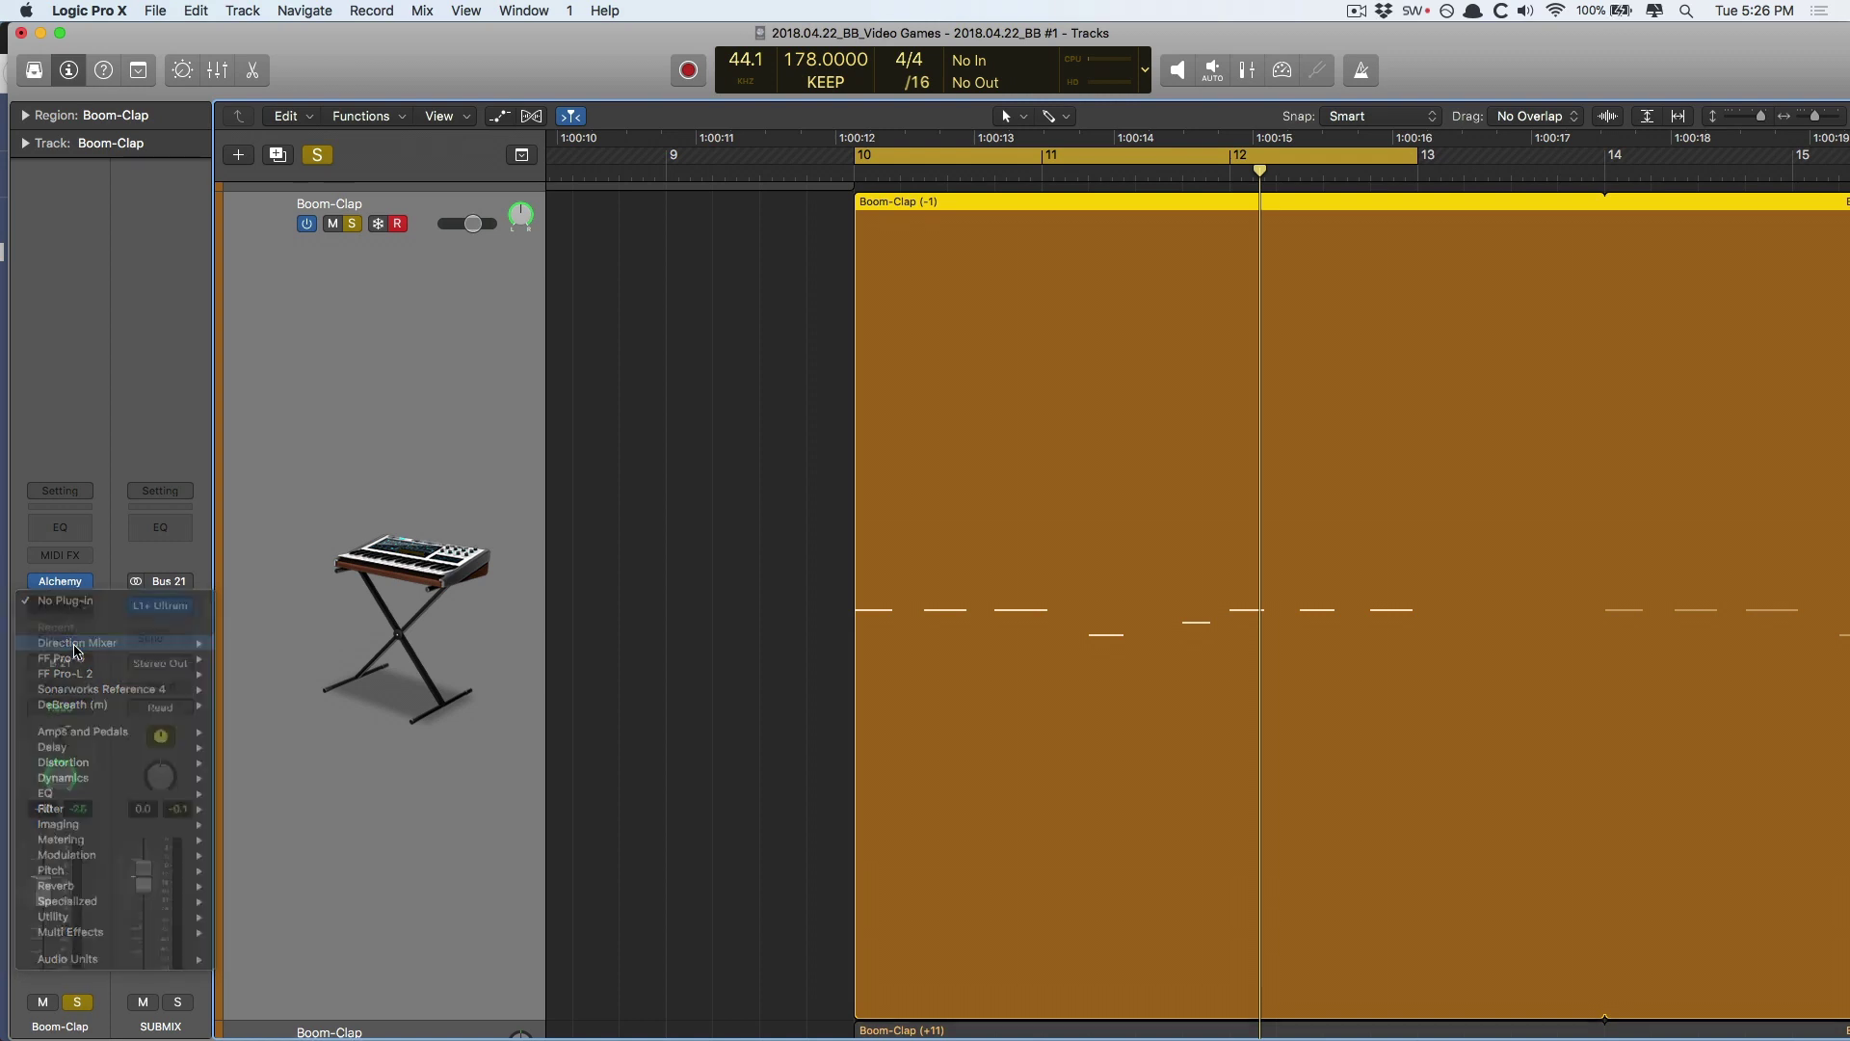
{"action": "left_click_drag", "start_coordinate": [177, 69], "coordinate": [392, 689]}
{"action": "left_click_drag", "start_coordinate": [58, 782], "coordinate": [59, 772]}
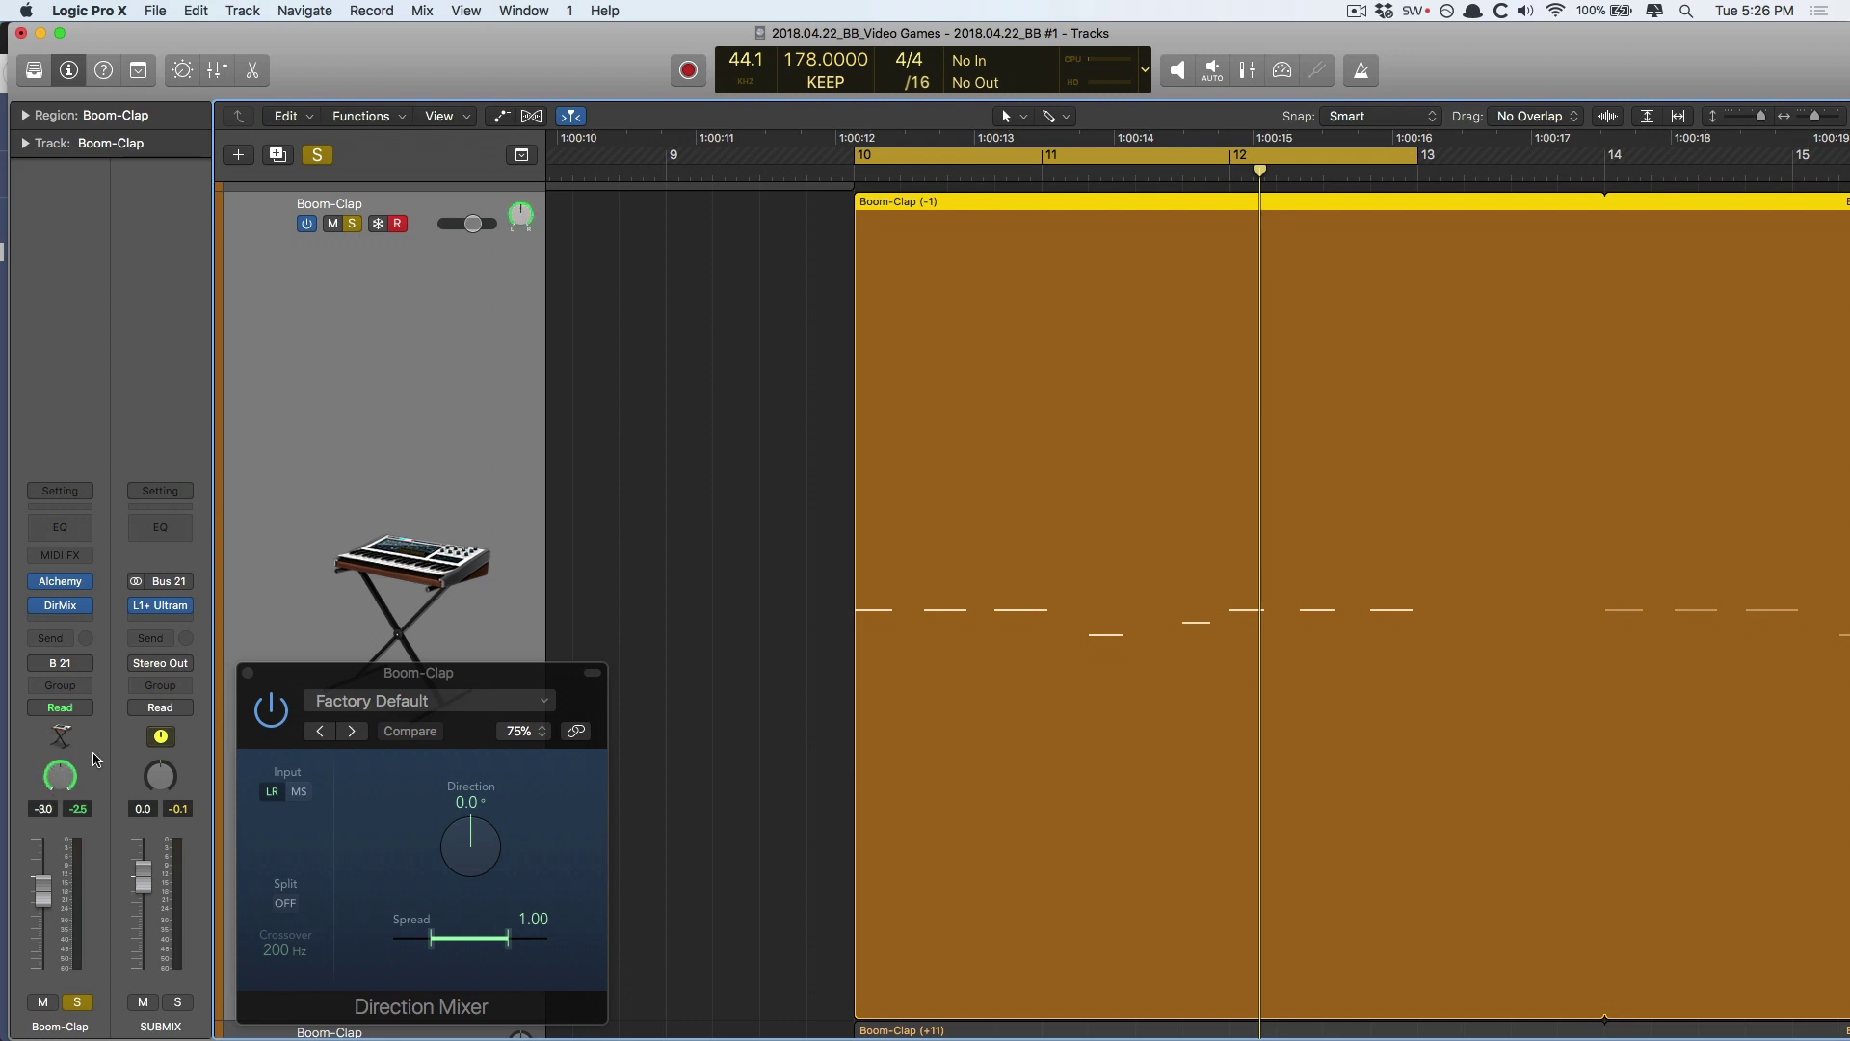
{"action": "left_click", "coordinate": [248, 673]}
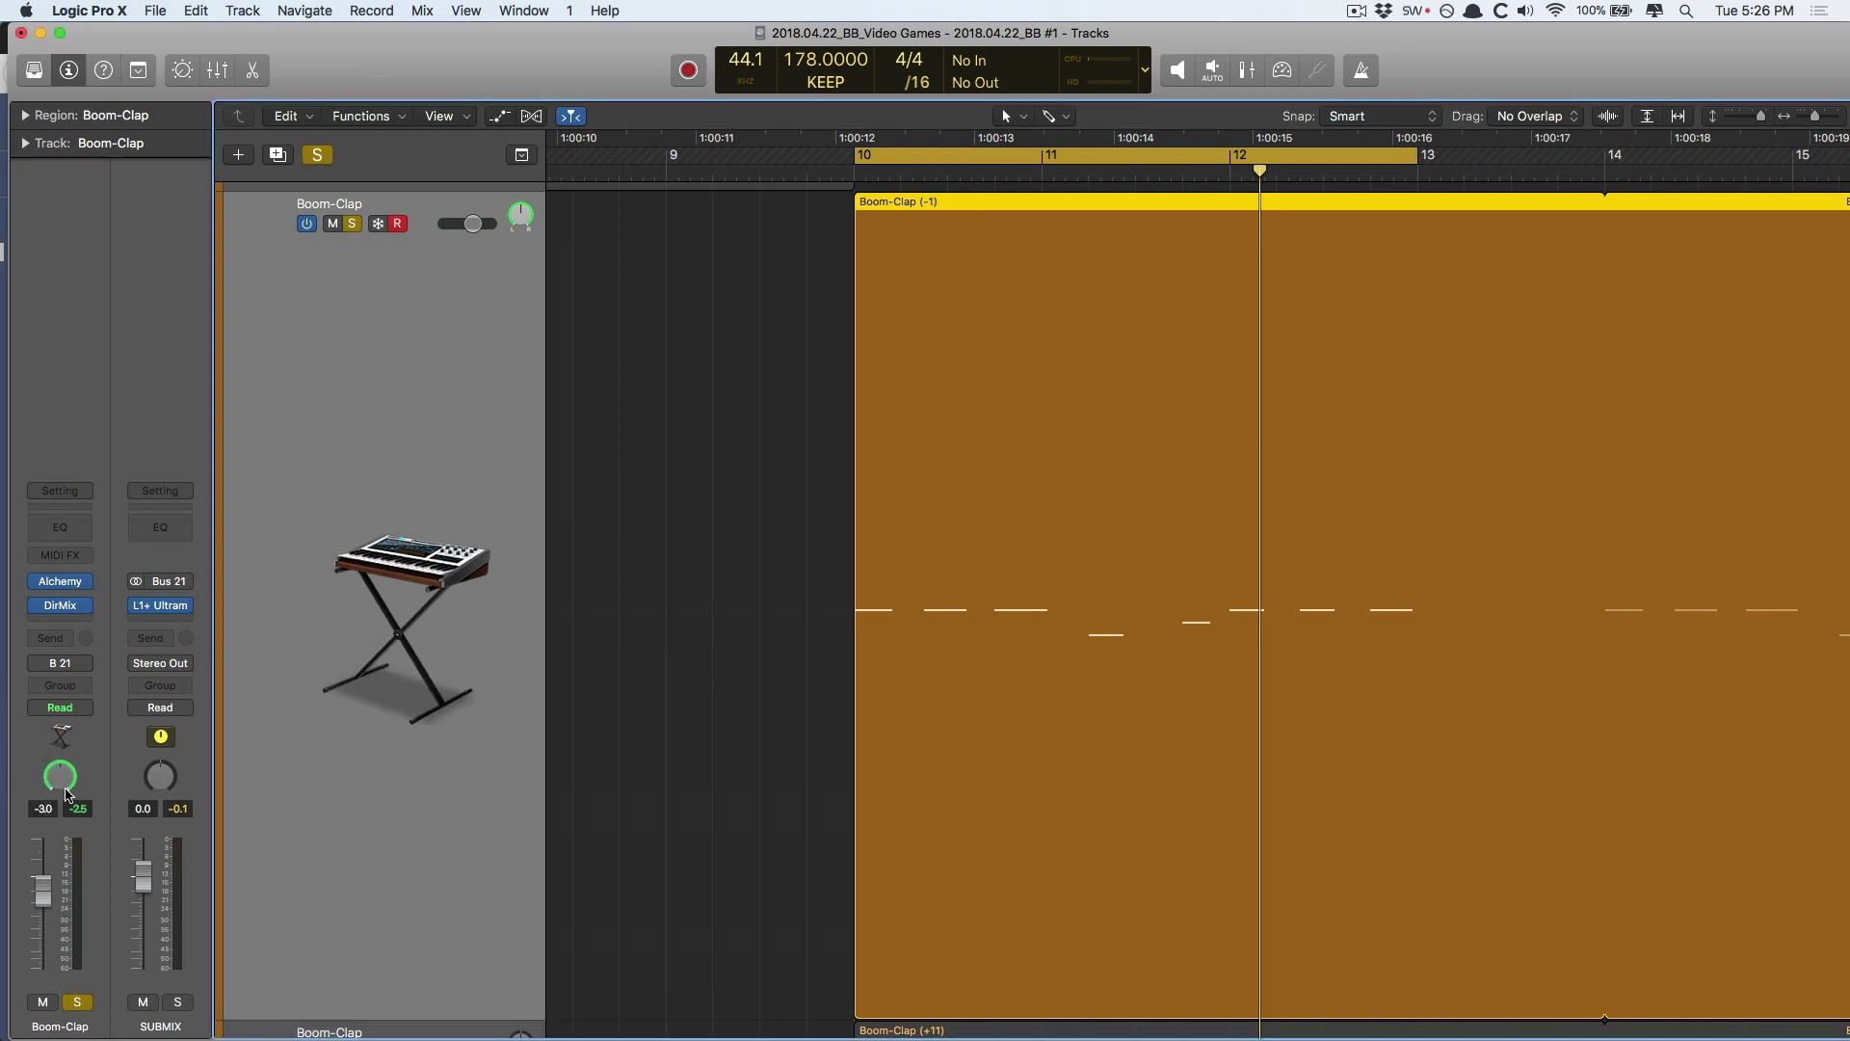
- Audition different Stereo Pan positions and spreads on the Boom-Clap channel during playback, and reset the knob to centre with full spread
{"action": "key", "text": "space"}
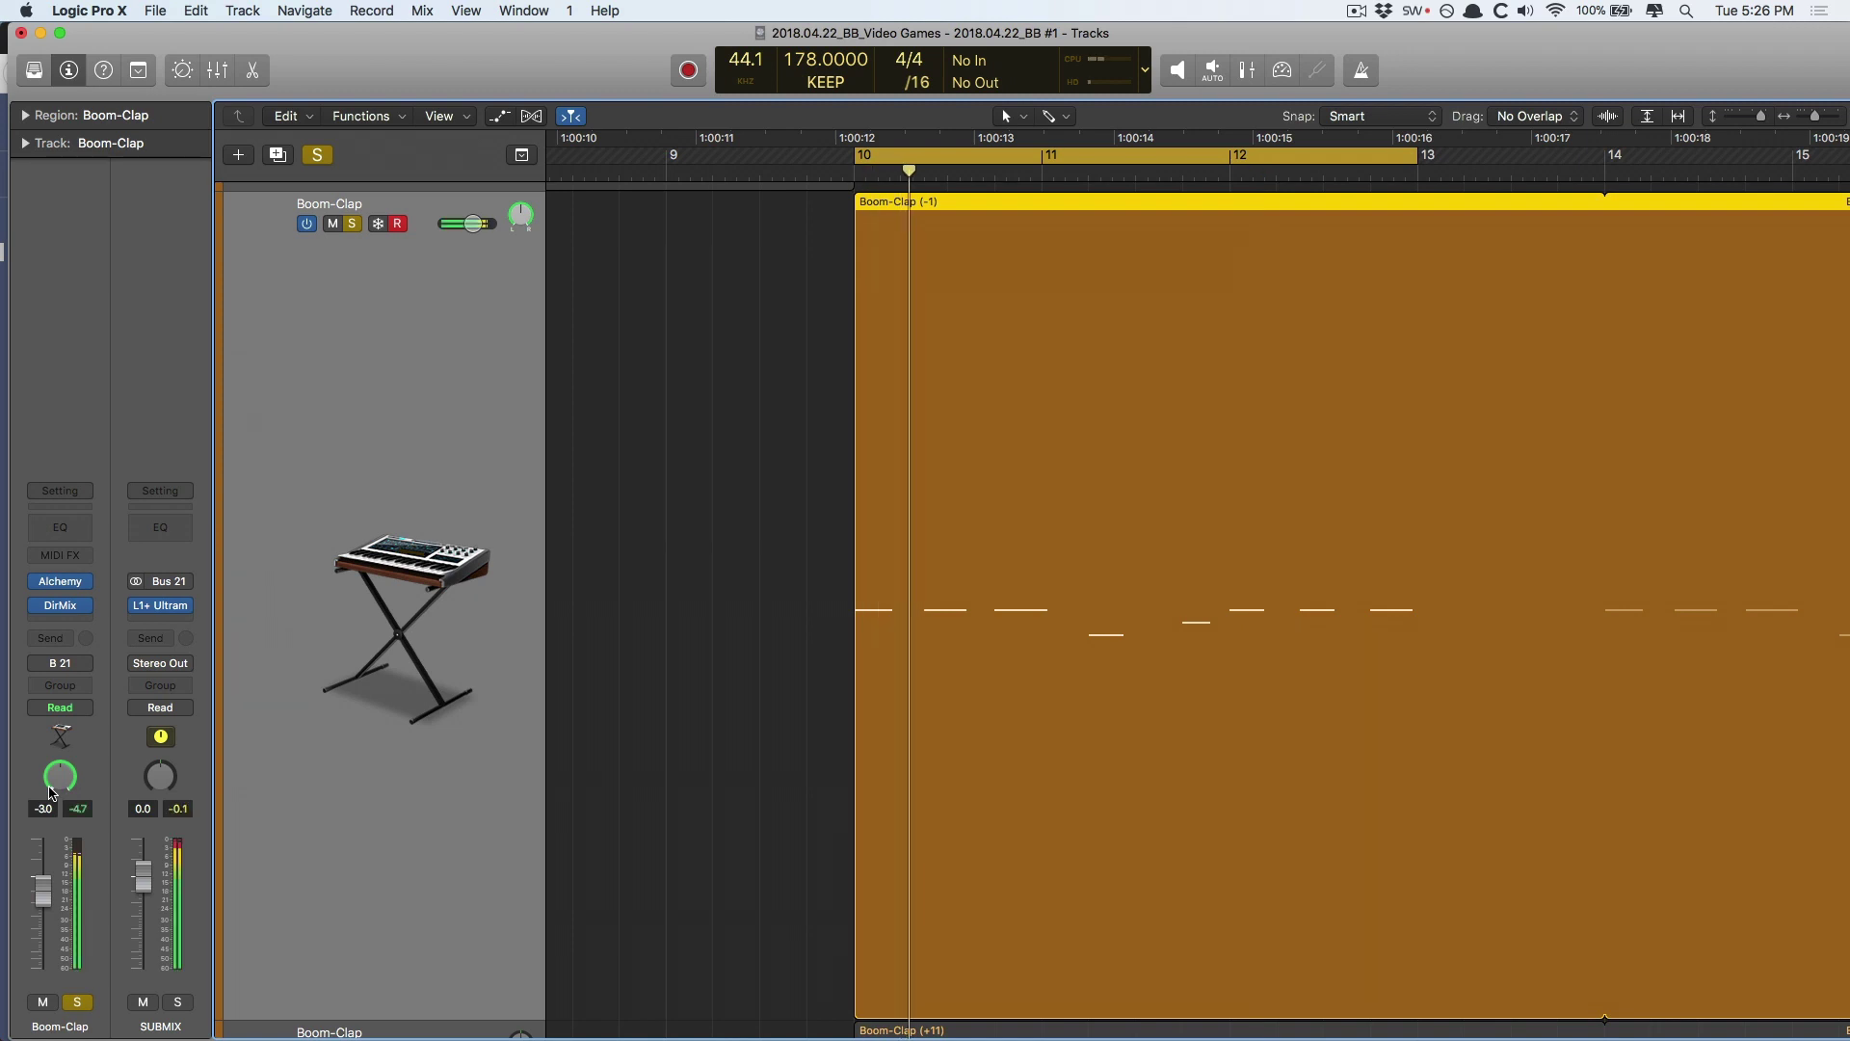
{"action": "left_click_drag", "start_coordinate": [49, 793], "coordinate": [33, 839]}
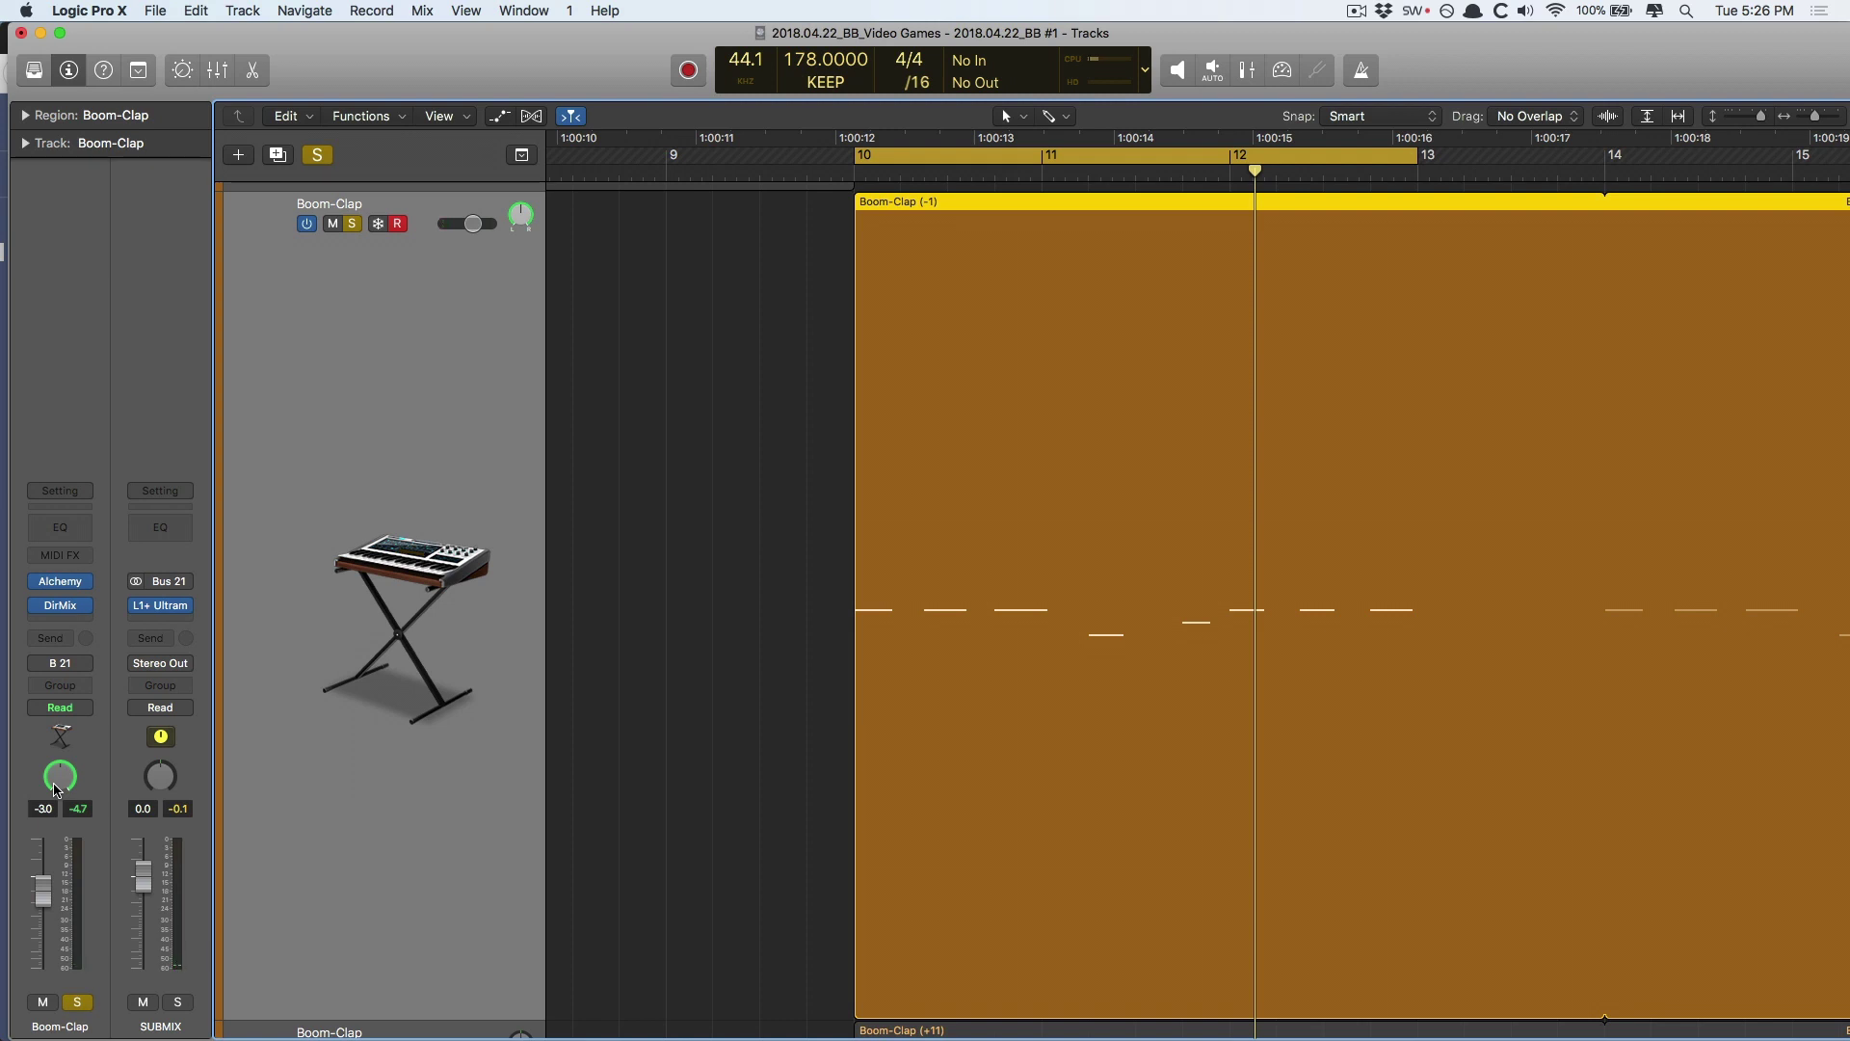
{"action": "mouse_move", "coordinate": [54, 789]}
{"action": "left_mouse_down"}
{"action": "mouse_move", "coordinate": [55, 754]}
{"action": "mouse_move", "coordinate": [37, 785]}
{"action": "left_mouse_up"}
{"action": "left_click", "coordinate": [53, 781], "text": "alt"}
{"action": "key", "text": "space"}
{"action": "mouse_move", "coordinate": [66, 787]}
{"action": "left_mouse_down"}
{"action": "mouse_move", "coordinate": [50, 835]}
{"action": "mouse_move", "coordinate": [39, 759]}
{"action": "mouse_move", "coordinate": [68, 738]}
{"action": "mouse_move", "coordinate": [63, 776]}
{"action": "left_mouse_up"}
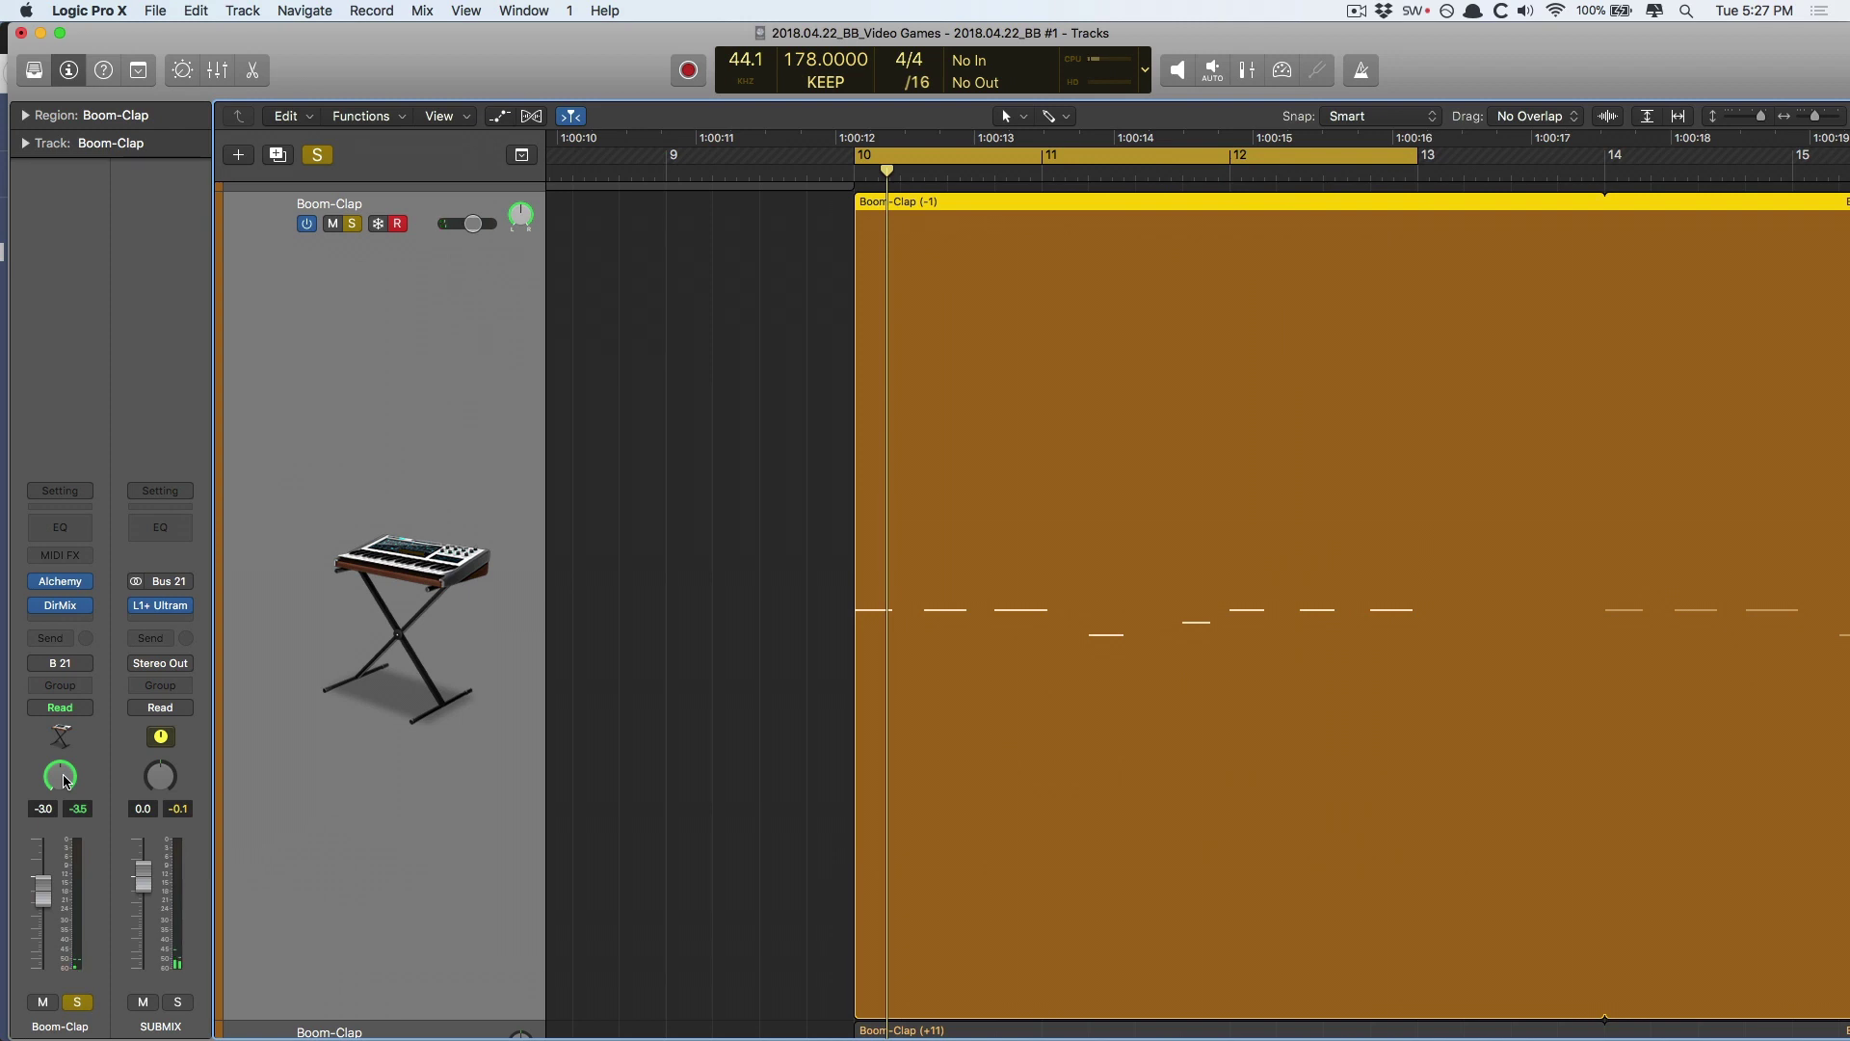
{"action": "key", "text": "space"}
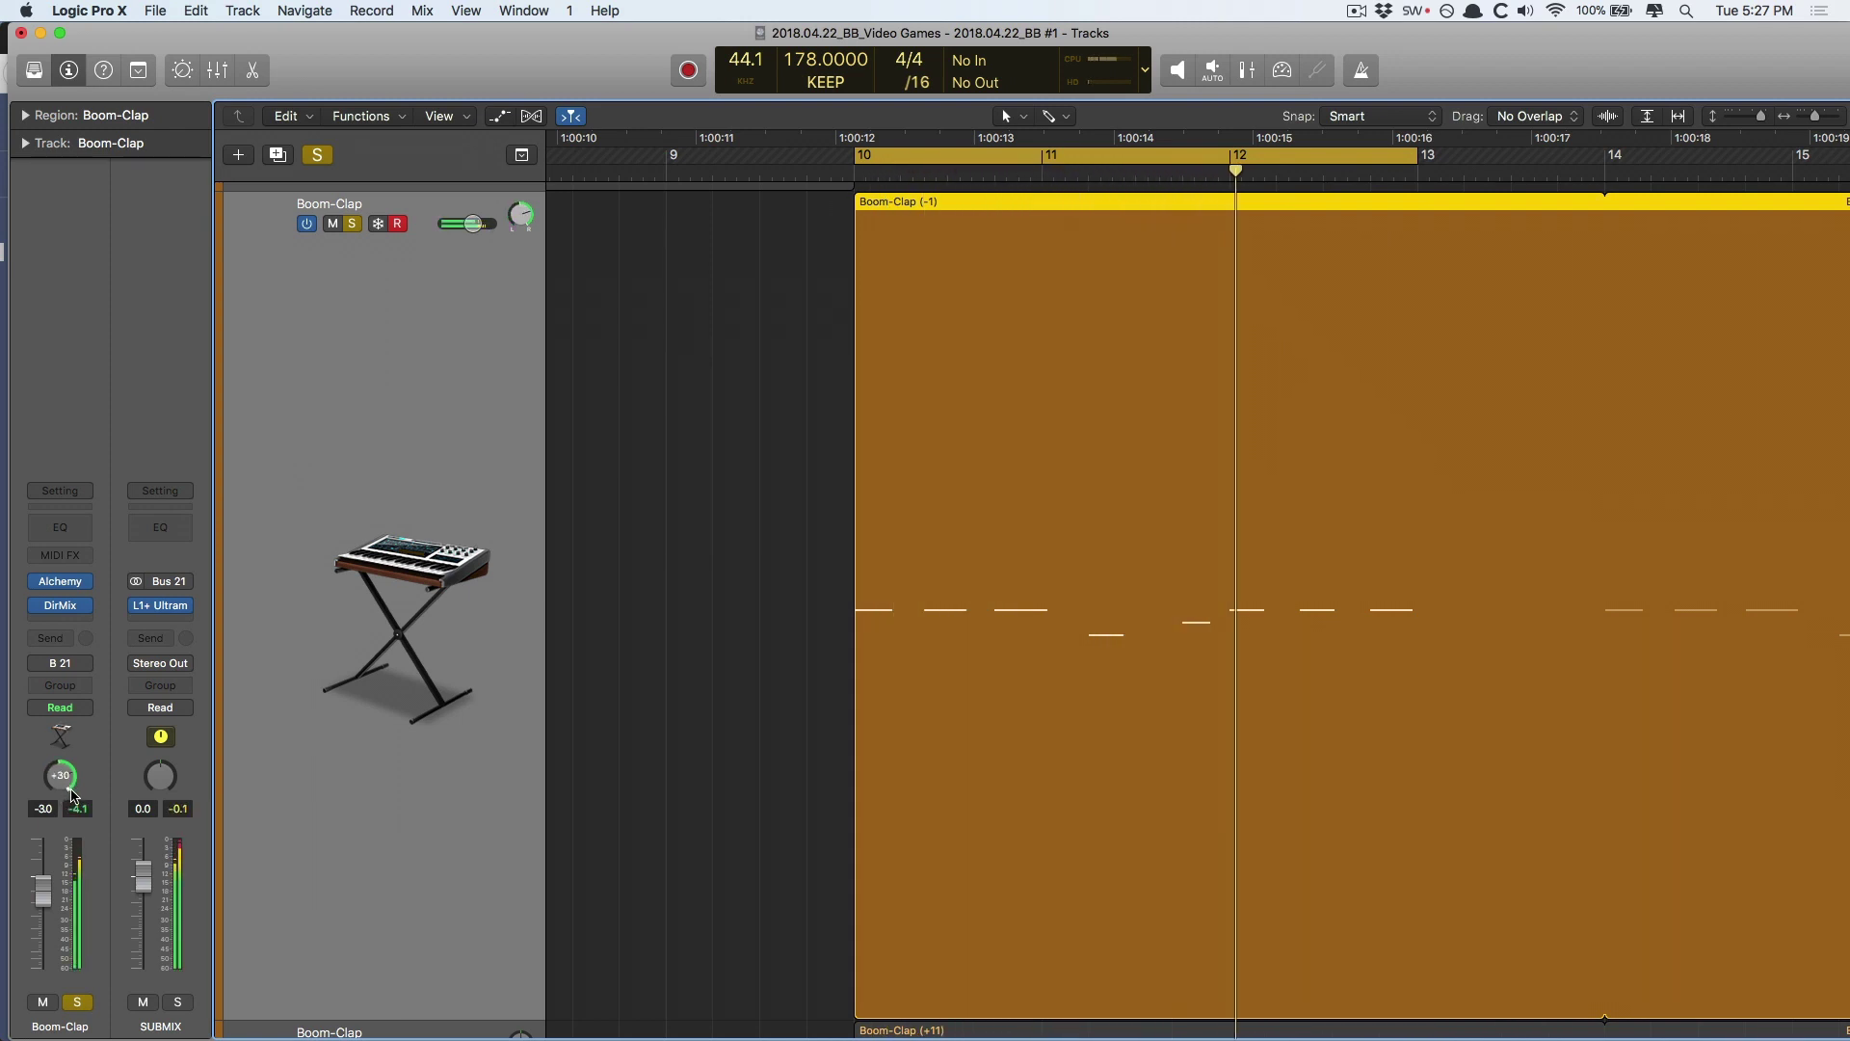
{"action": "left_click_drag", "start_coordinate": [67, 813], "coordinate": [60, 761]}
{"action": "left_click", "coordinate": [58, 779], "text": "alt"}
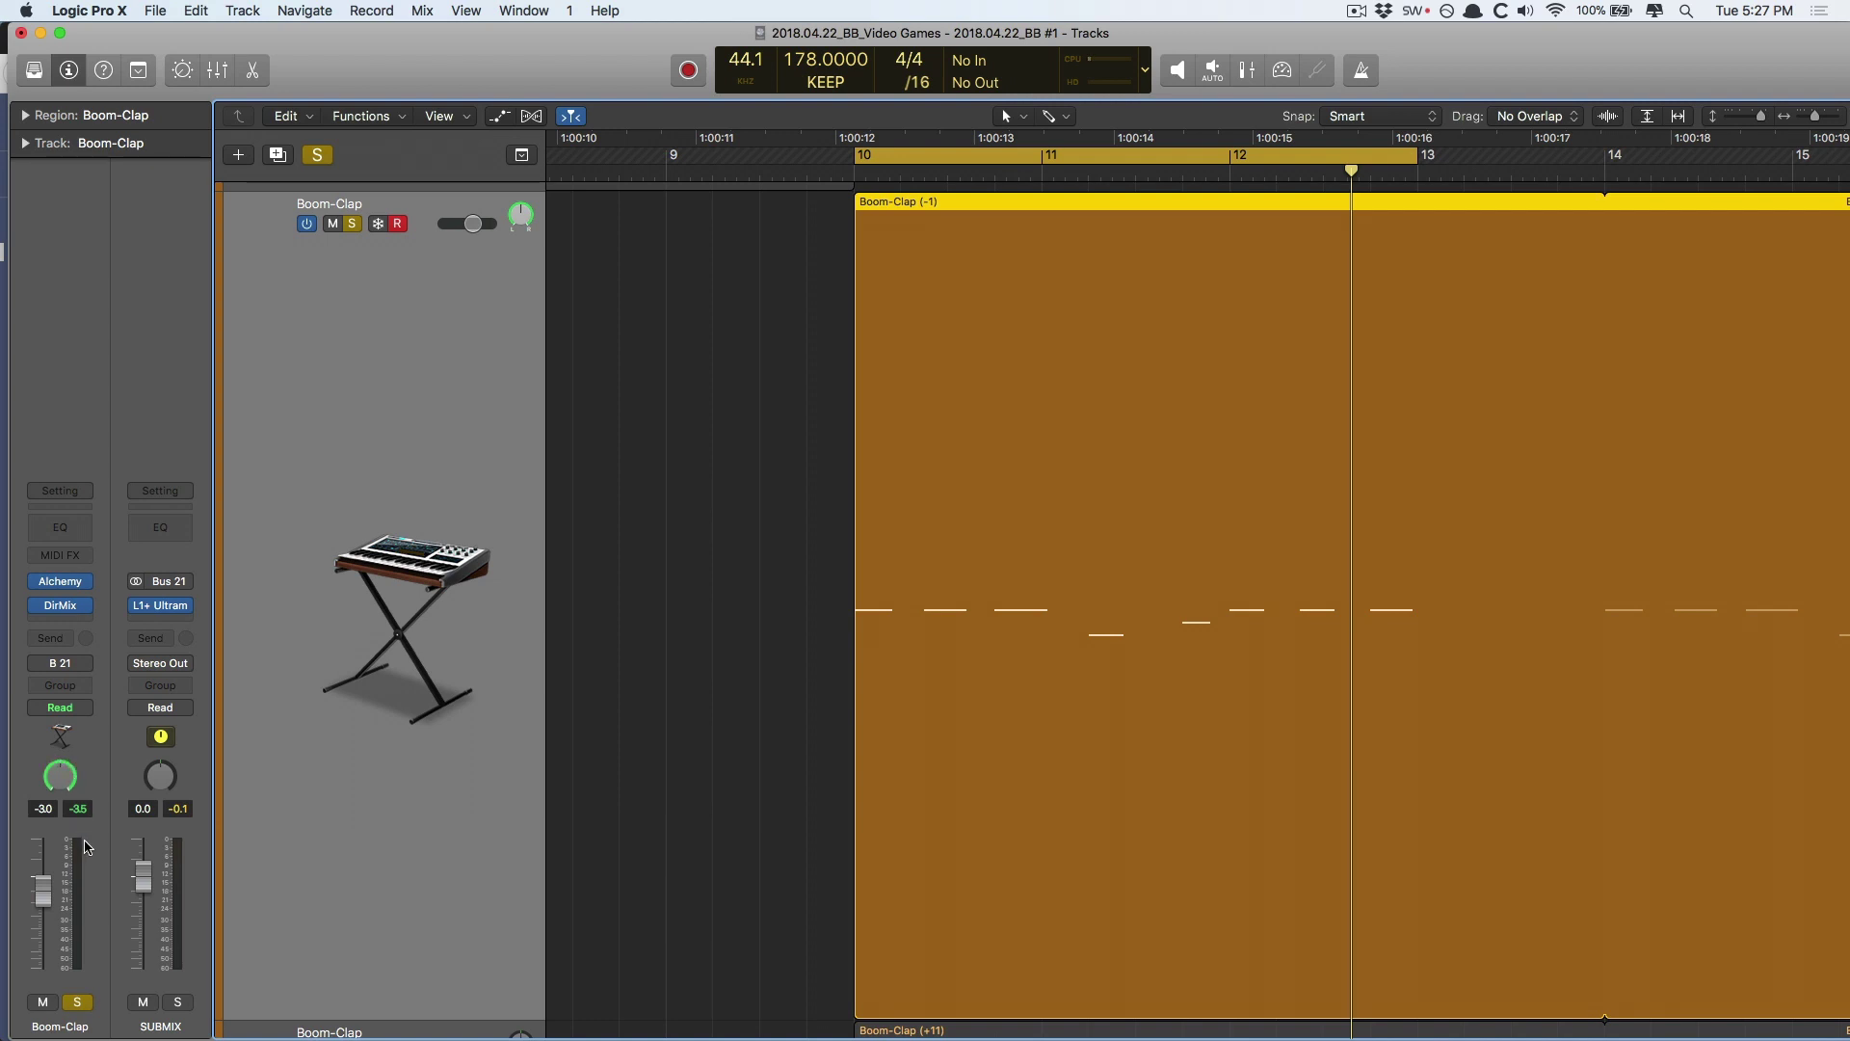
- Switch the Boom-Clap pan knob back to Balance and remove the Direction Mixer plug-in from the channel
{"action": "left_click", "coordinate": [60, 605]}
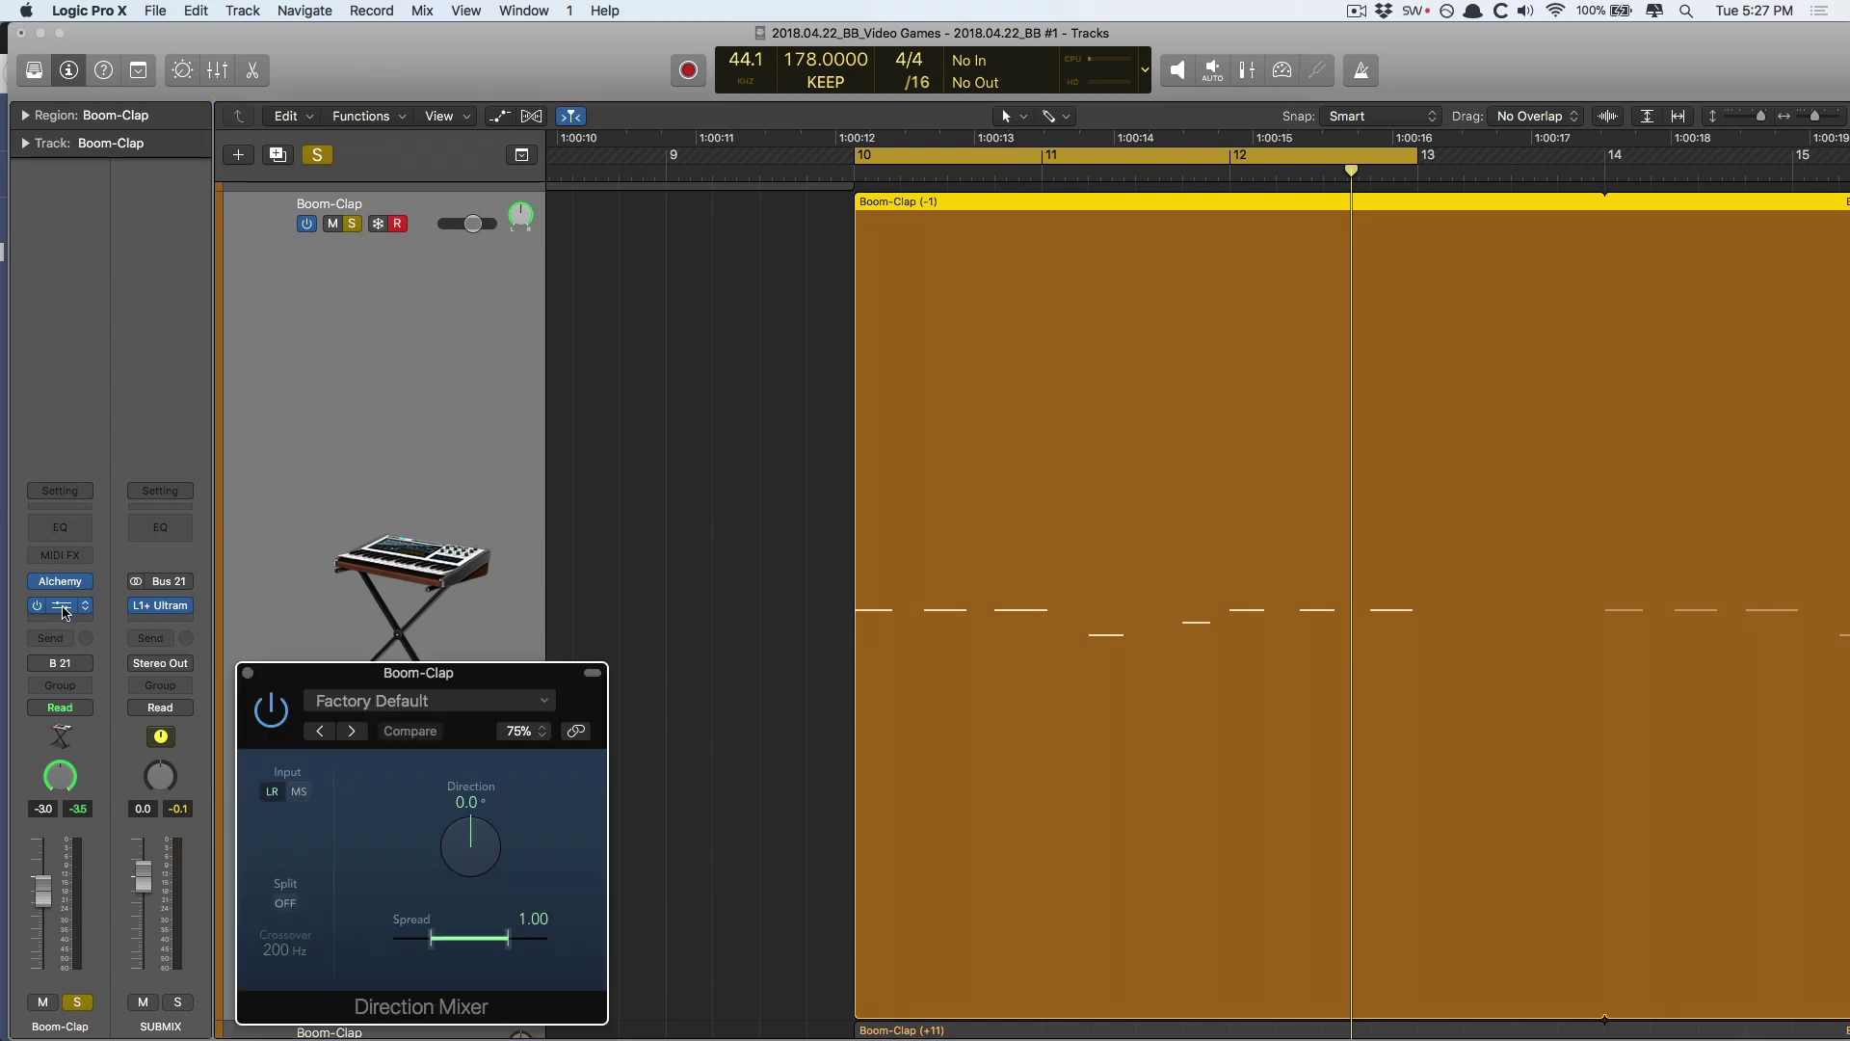
{"action": "left_click", "coordinate": [248, 674]}
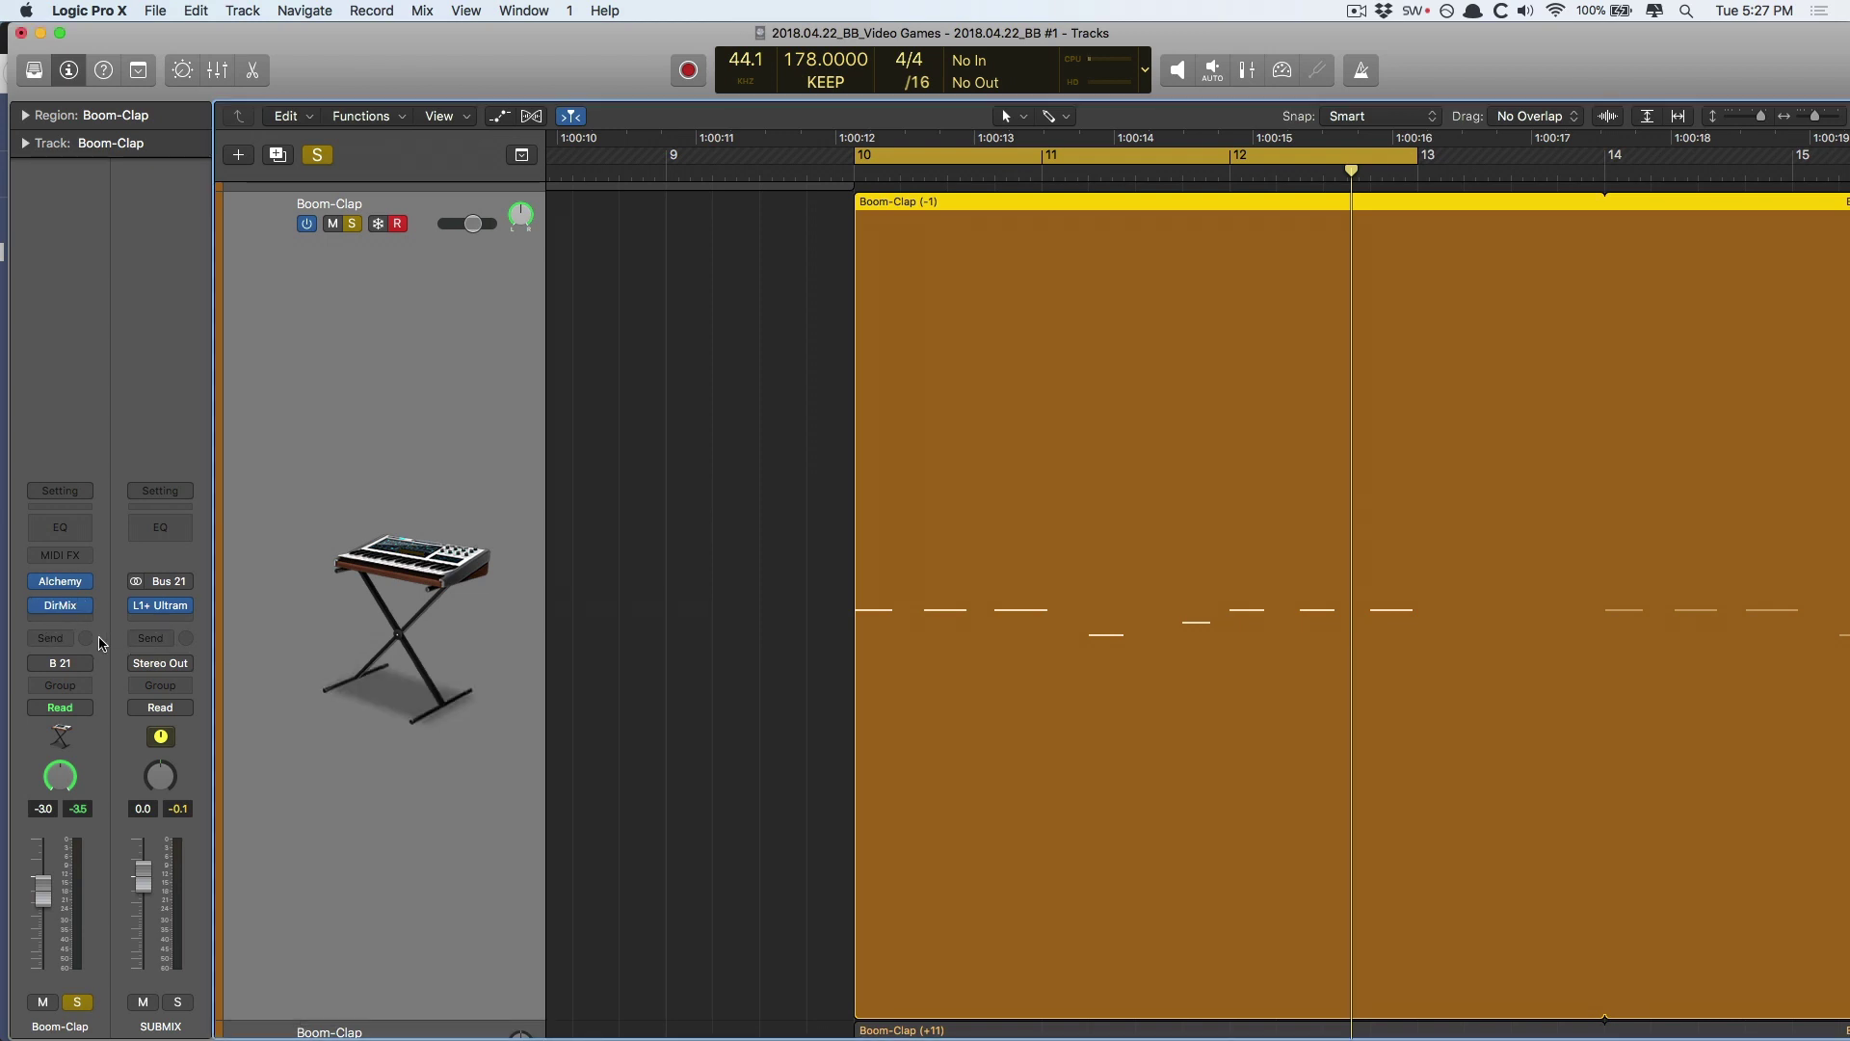
{"action": "right_click", "coordinate": [64, 779]}
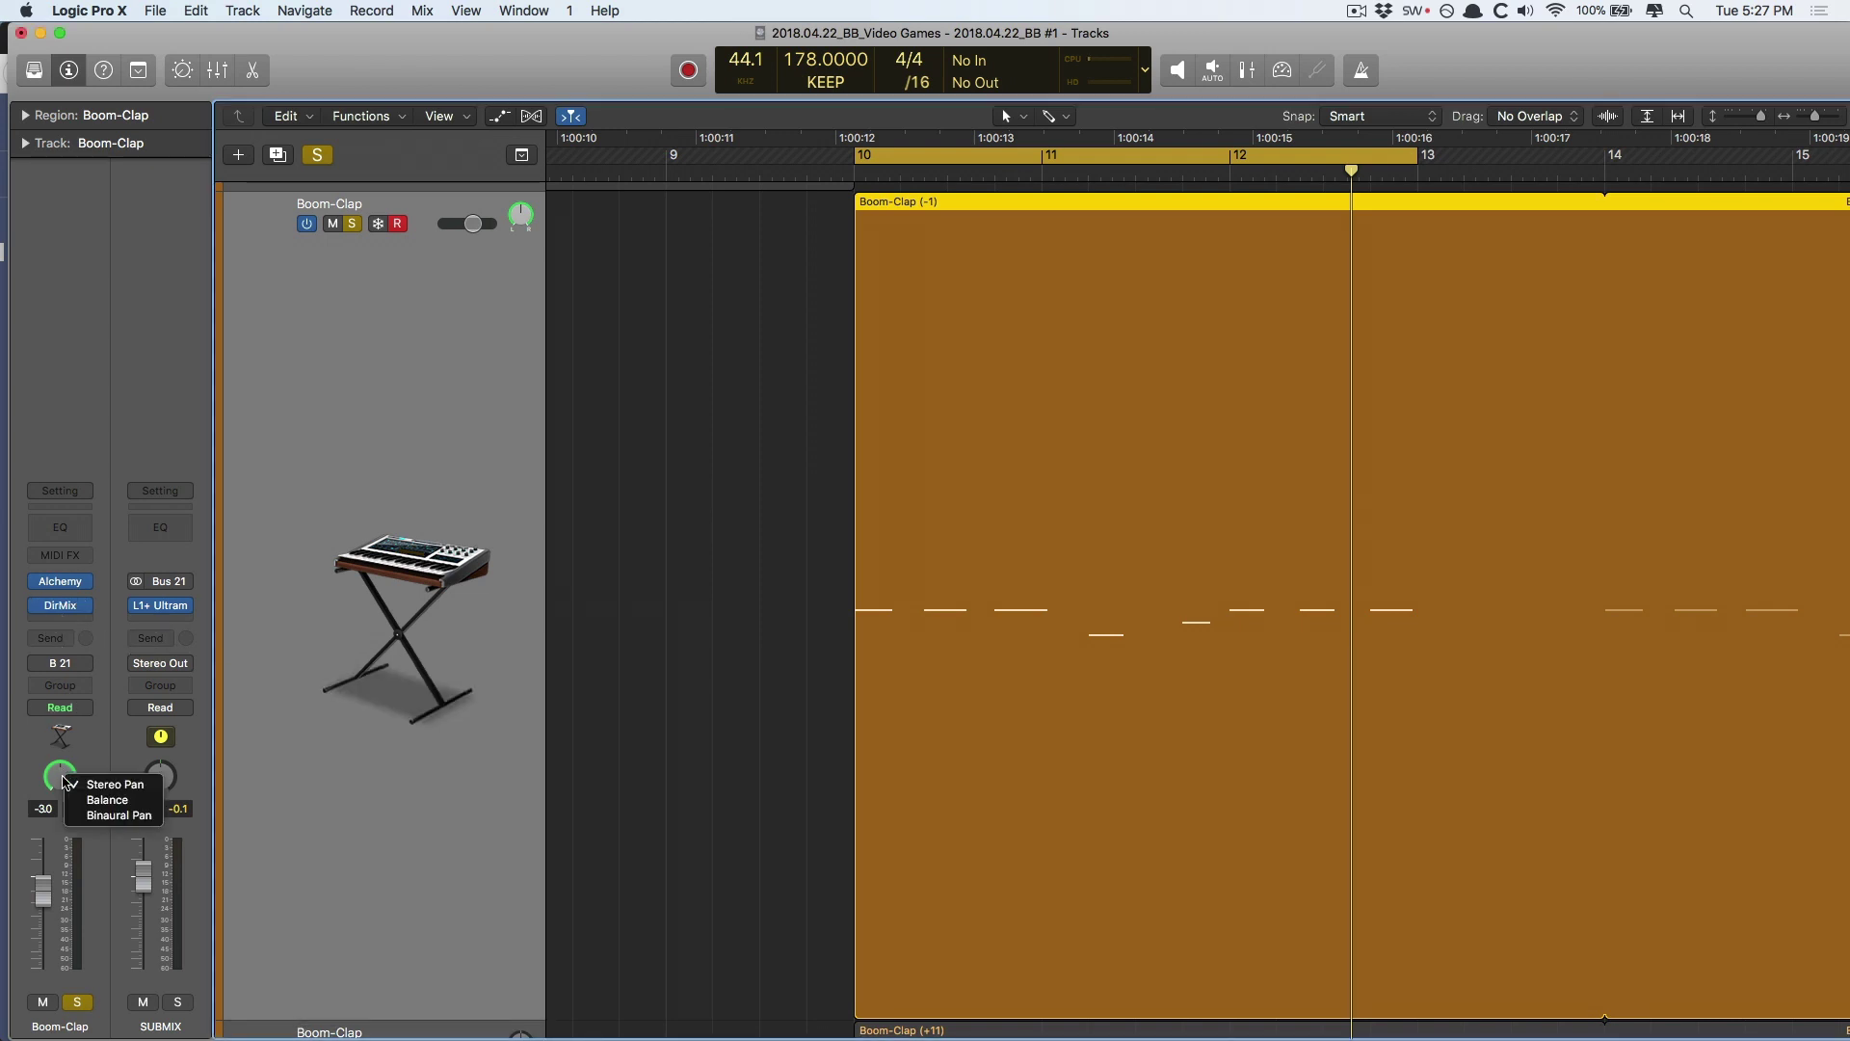
{"action": "left_click", "coordinate": [87, 800]}
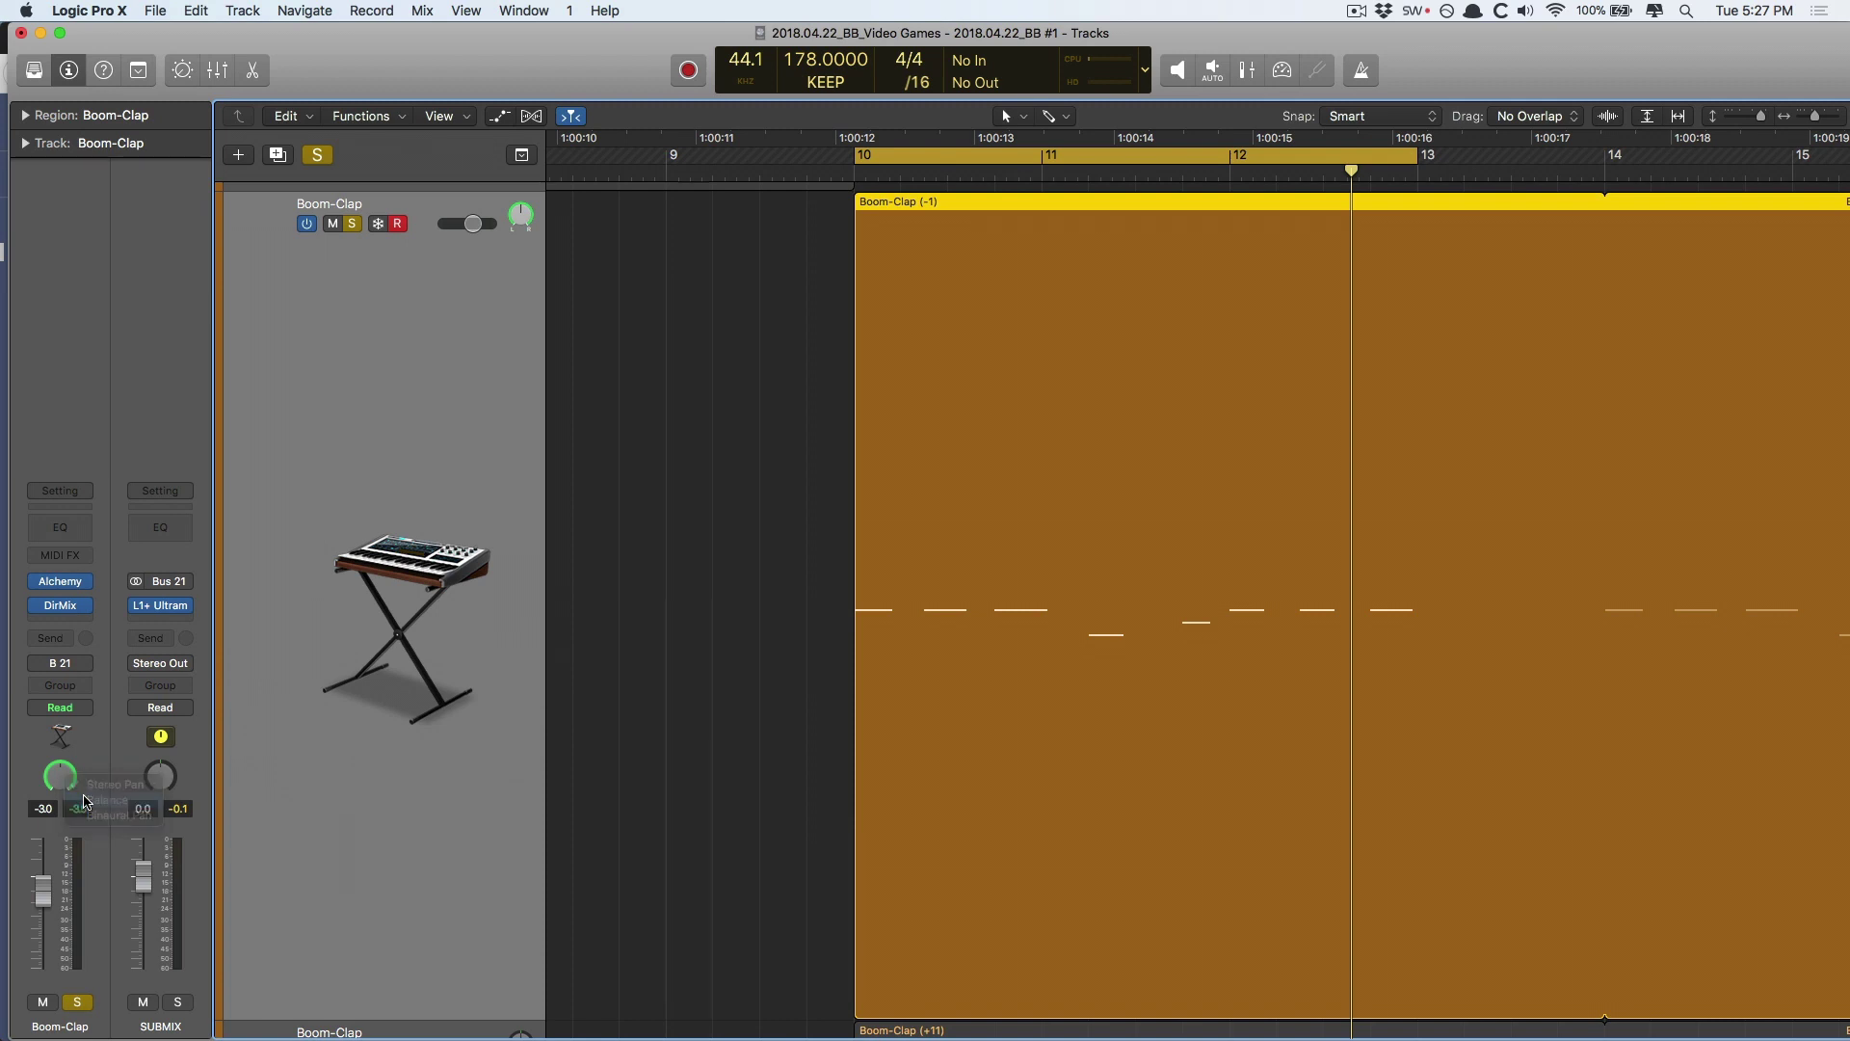
{"action": "left_click", "coordinate": [84, 607]}
{"action": "left_click", "coordinate": [79, 635]}
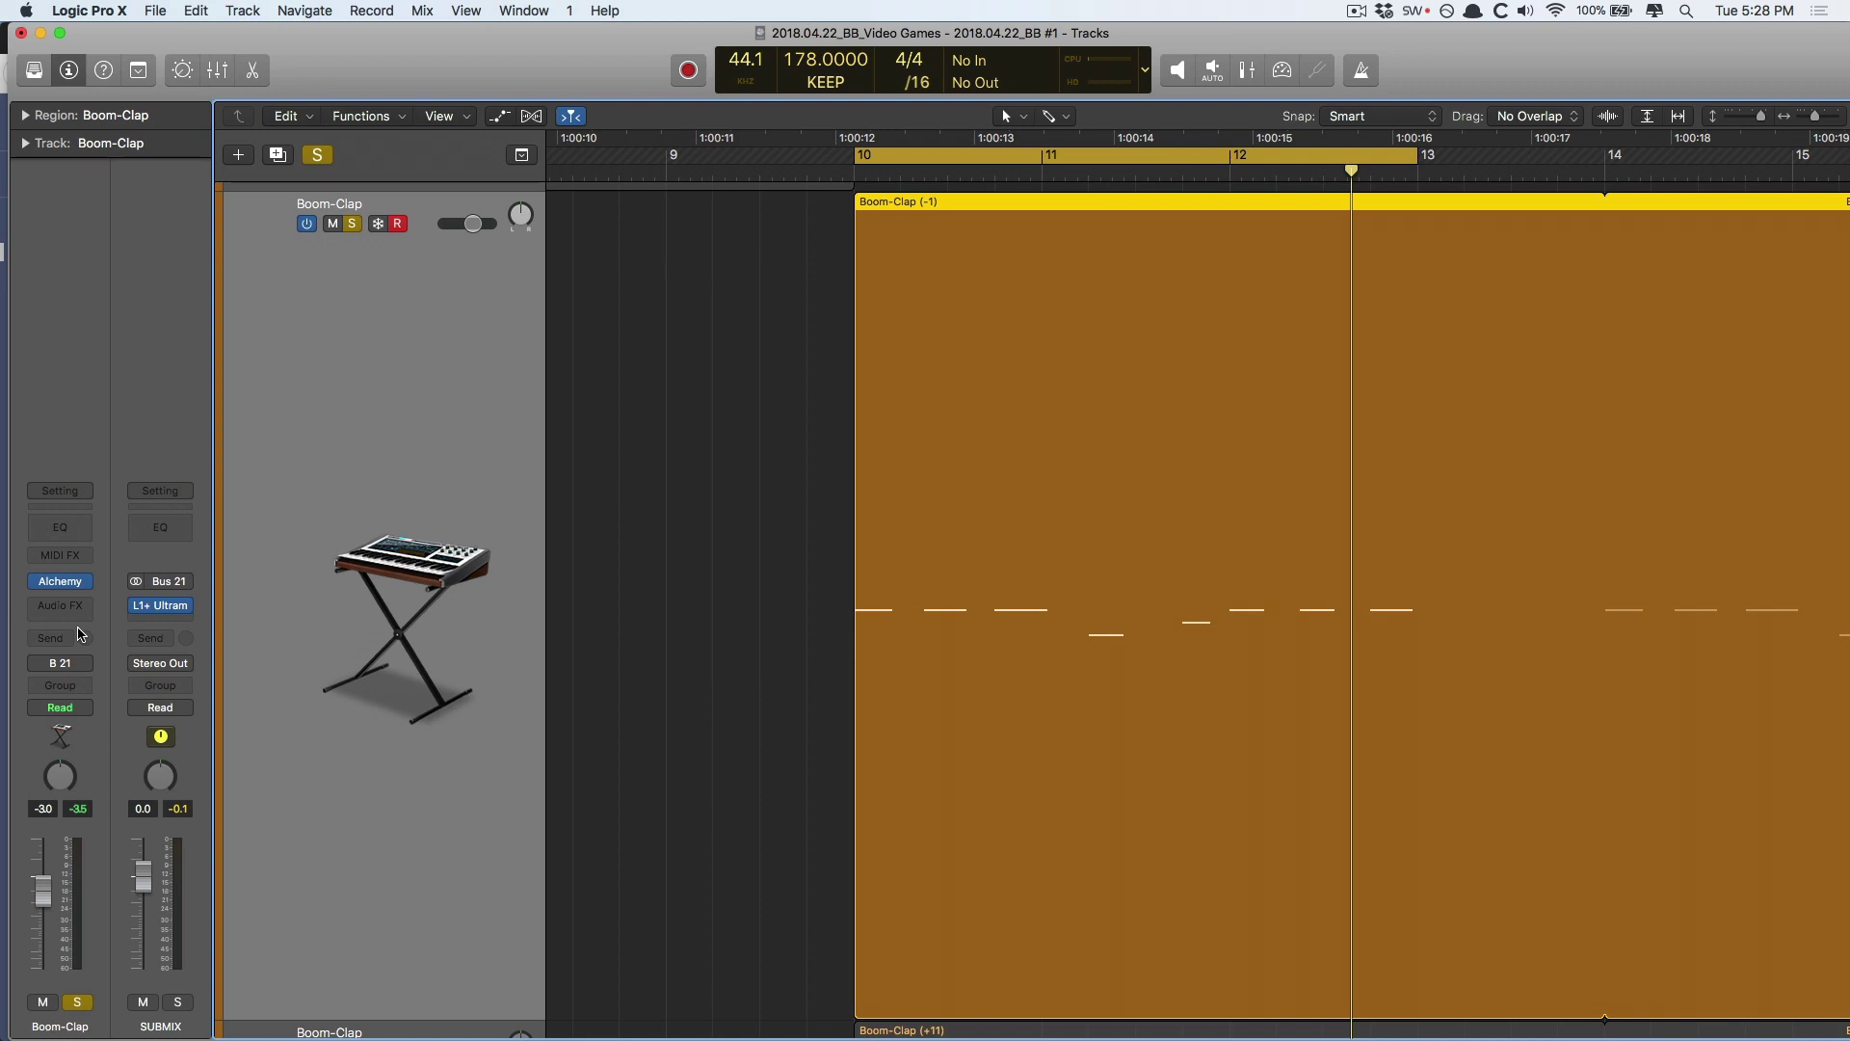
- Set the Boom-Clap balance to -20, change the knob to Stereo Pan, and reset it to centre
{"action": "left_click_drag", "start_coordinate": [59, 776], "coordinate": [60, 798]}
{"action": "right_click", "coordinate": [63, 780]}
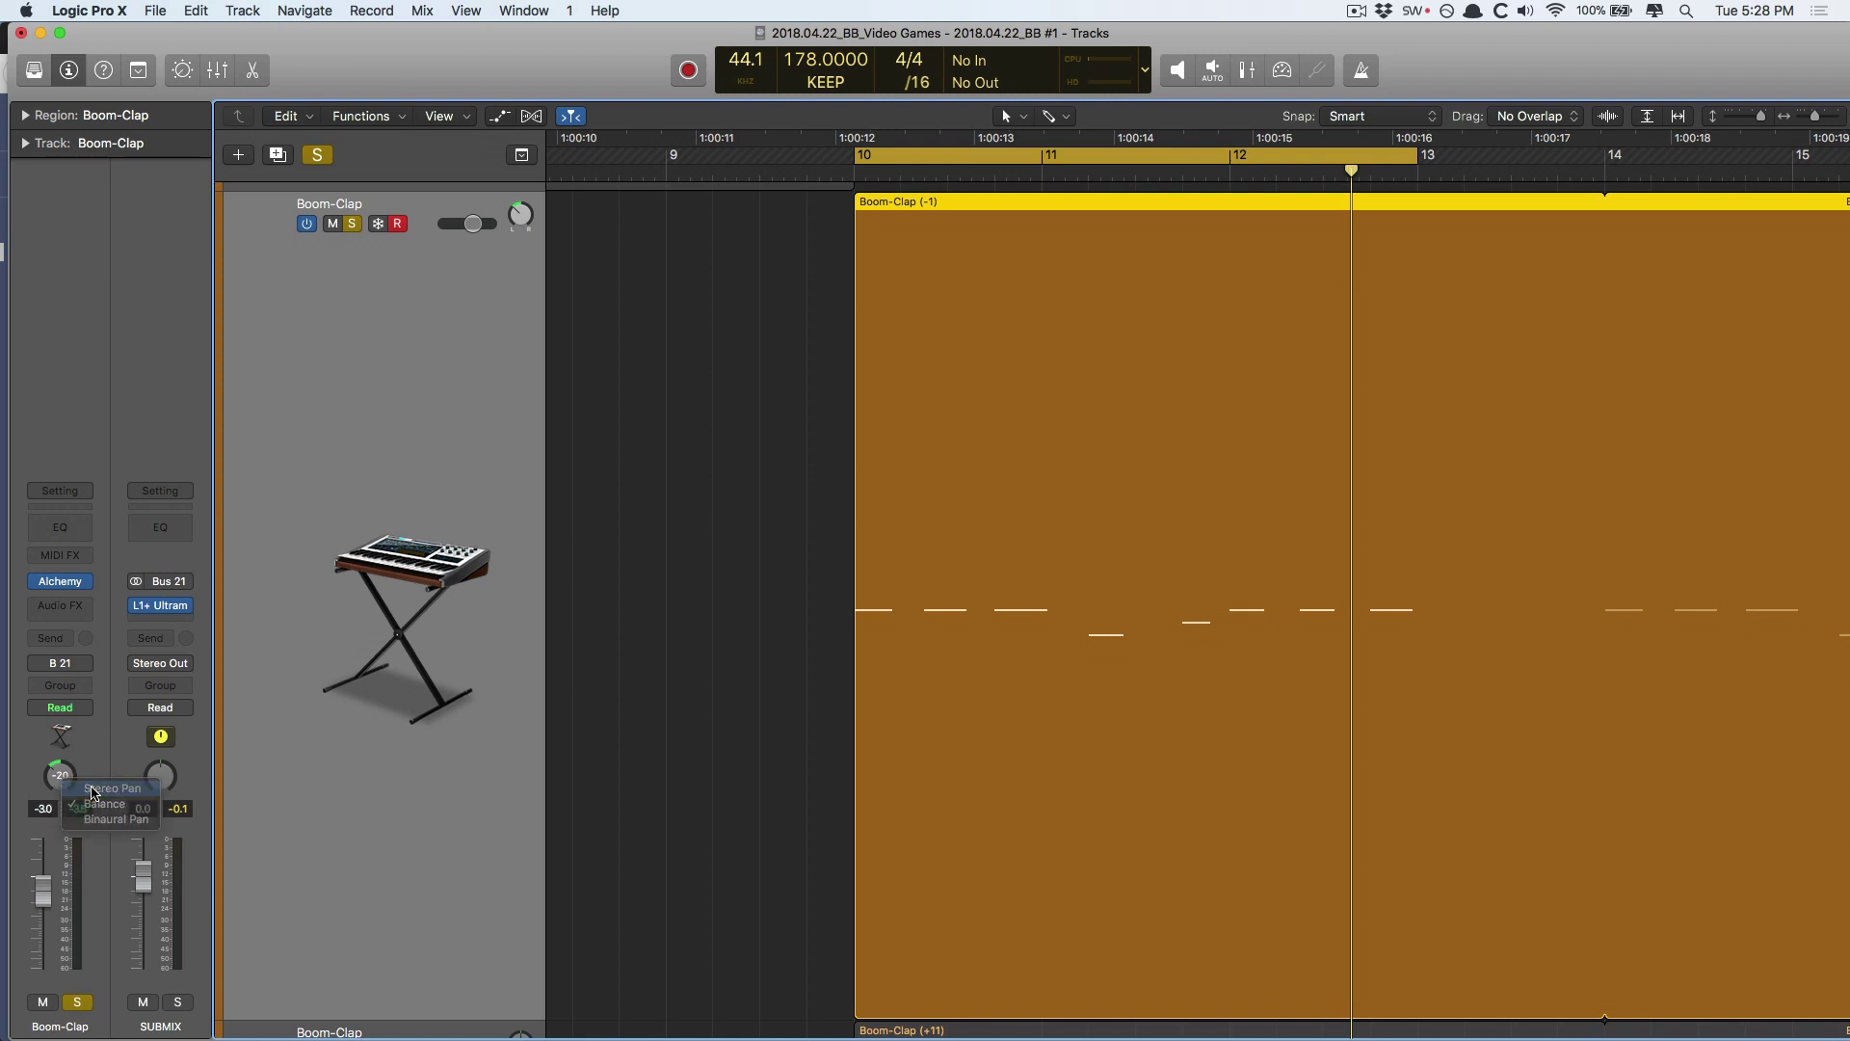
{"action": "left_click", "coordinate": [93, 789]}
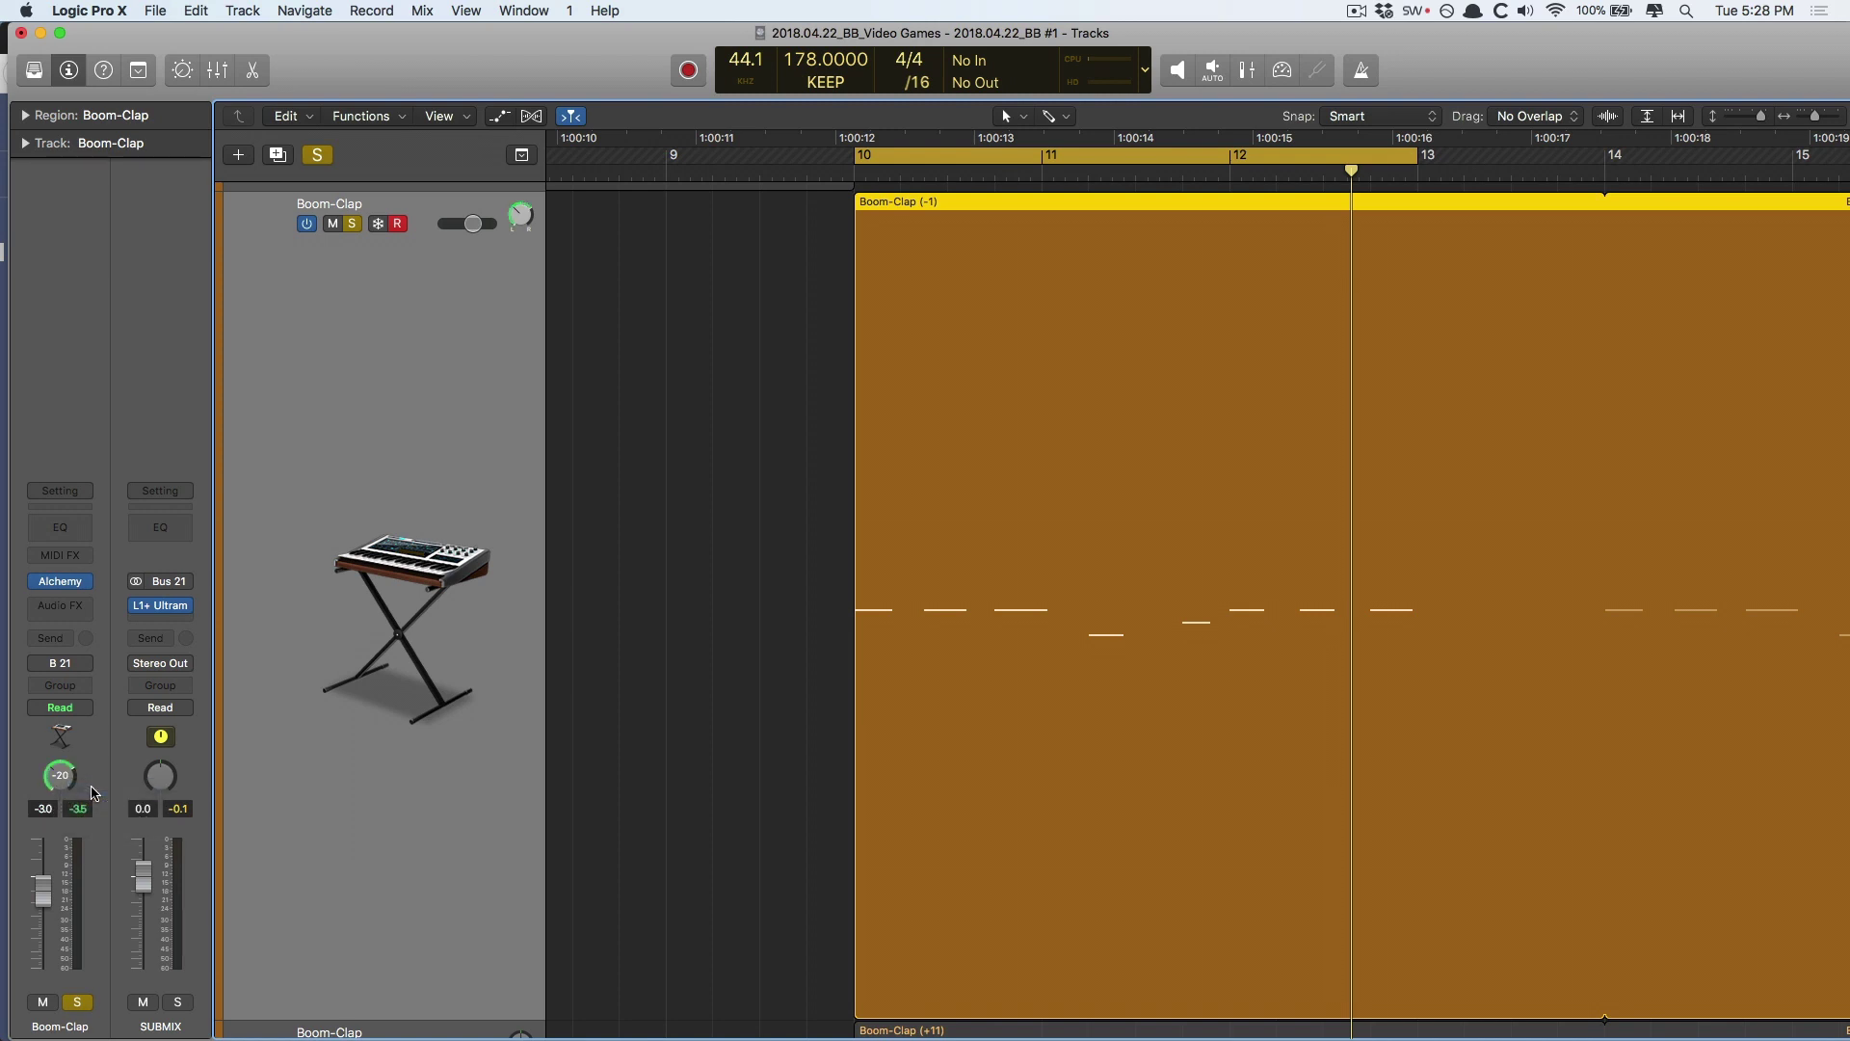
{"action": "left_click", "coordinate": [66, 784], "text": "alt"}
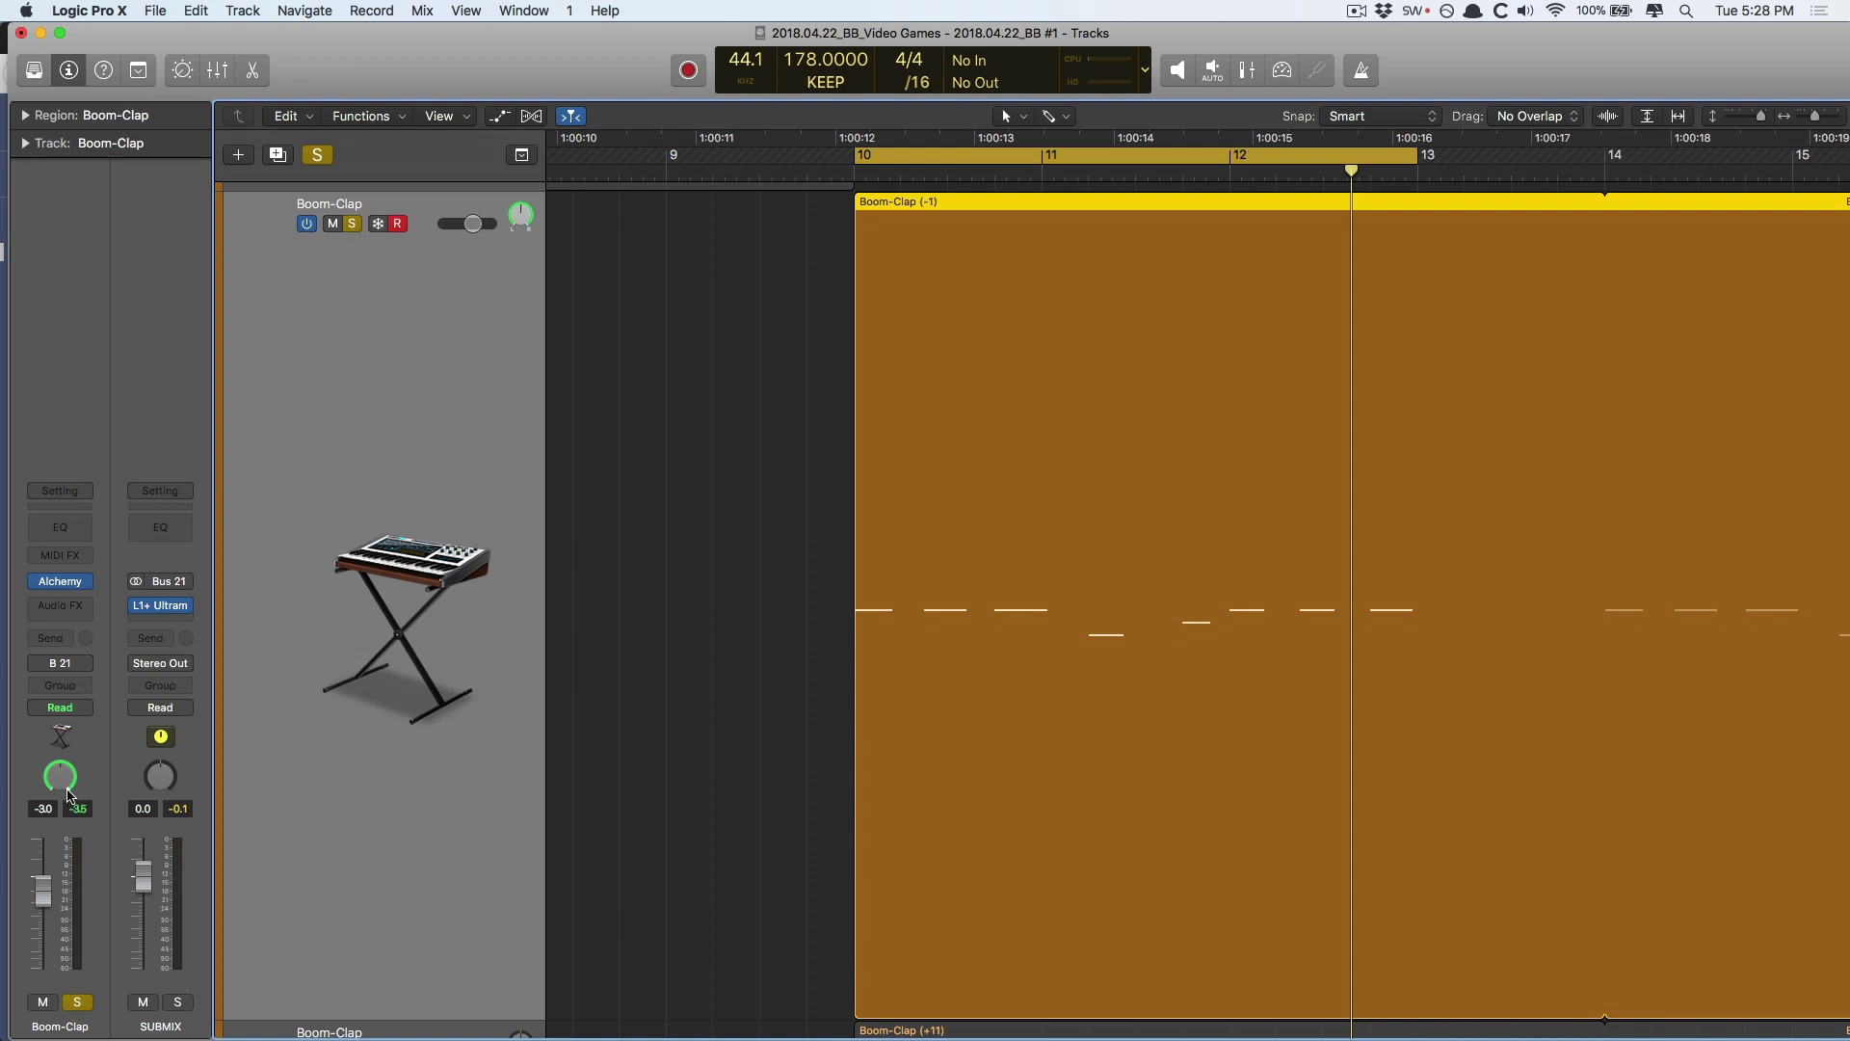